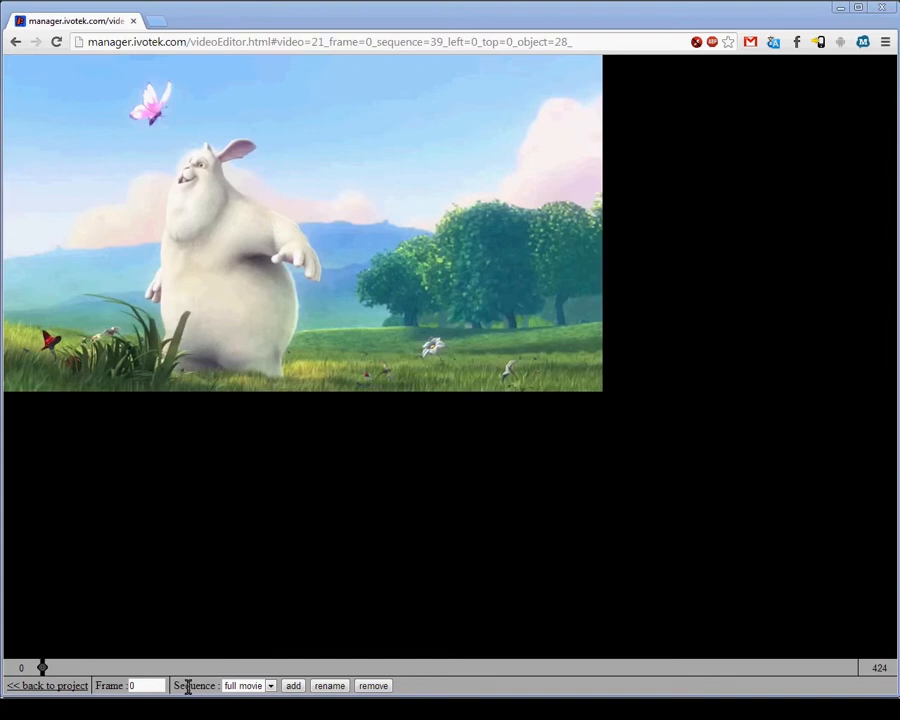
- Open sequence 0-424 and add an object named Big Buck Bunny to it
{"action": "left_click", "coordinate": [245, 686]}
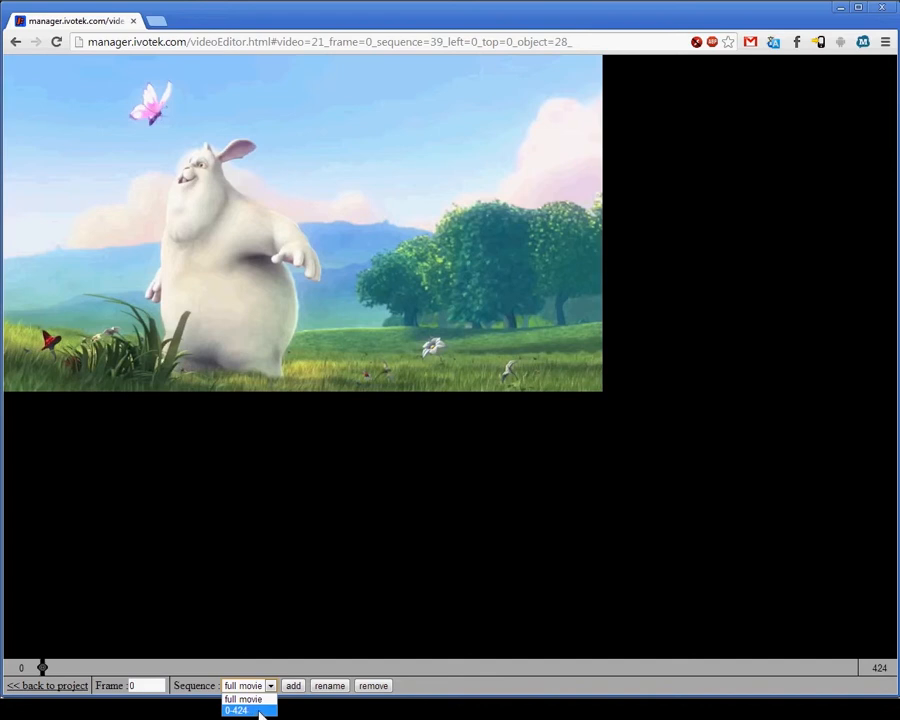
{"action": "left_click", "coordinate": [260, 710]}
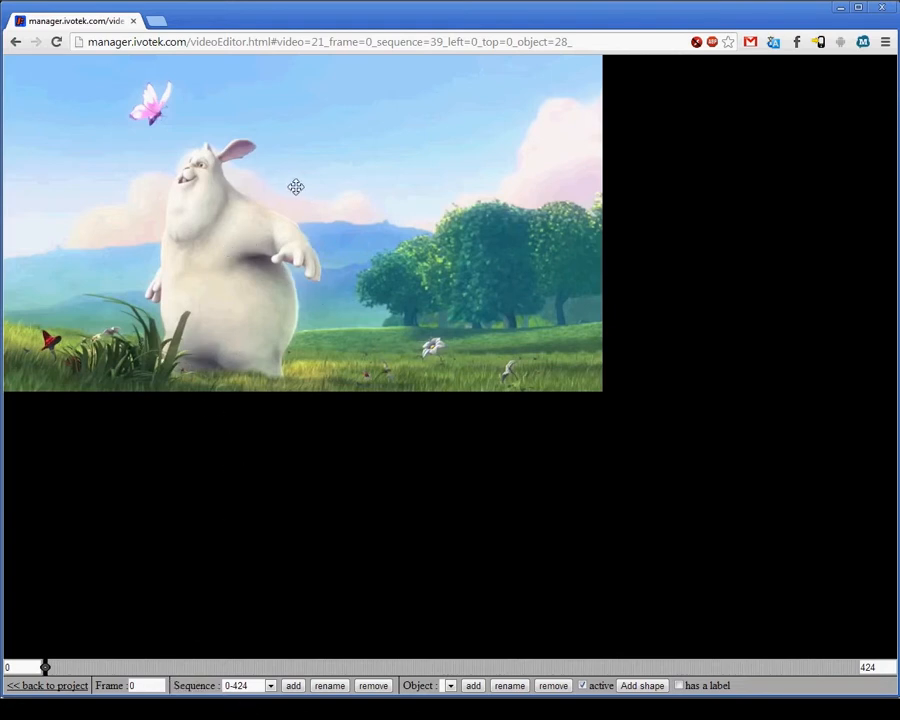
{"action": "left_click_drag", "start_coordinate": [294, 179], "coordinate": [401, 307]}
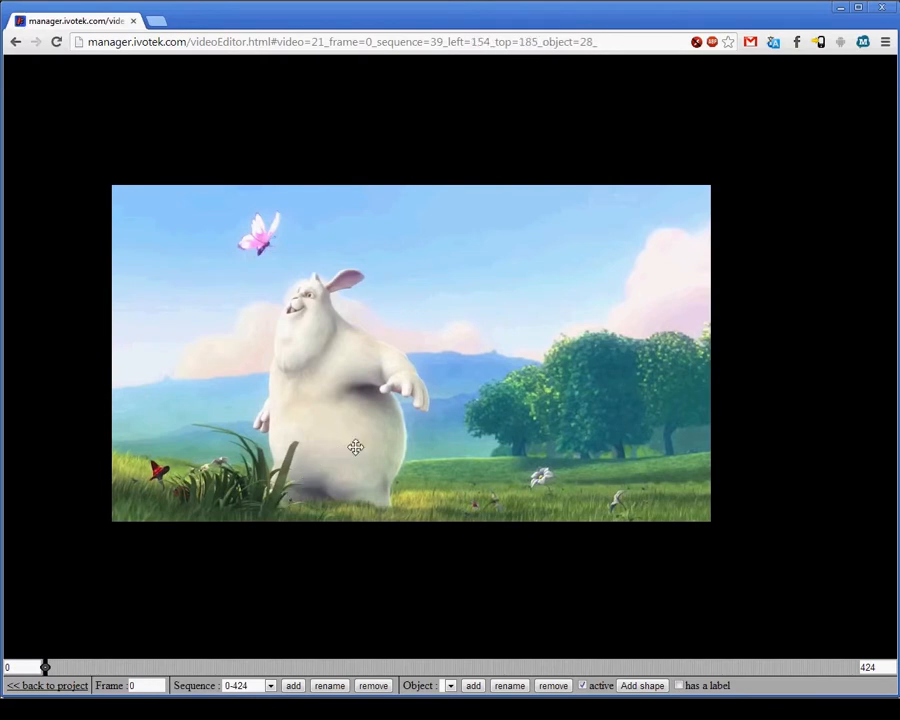
{"action": "left_click", "coordinate": [476, 686]}
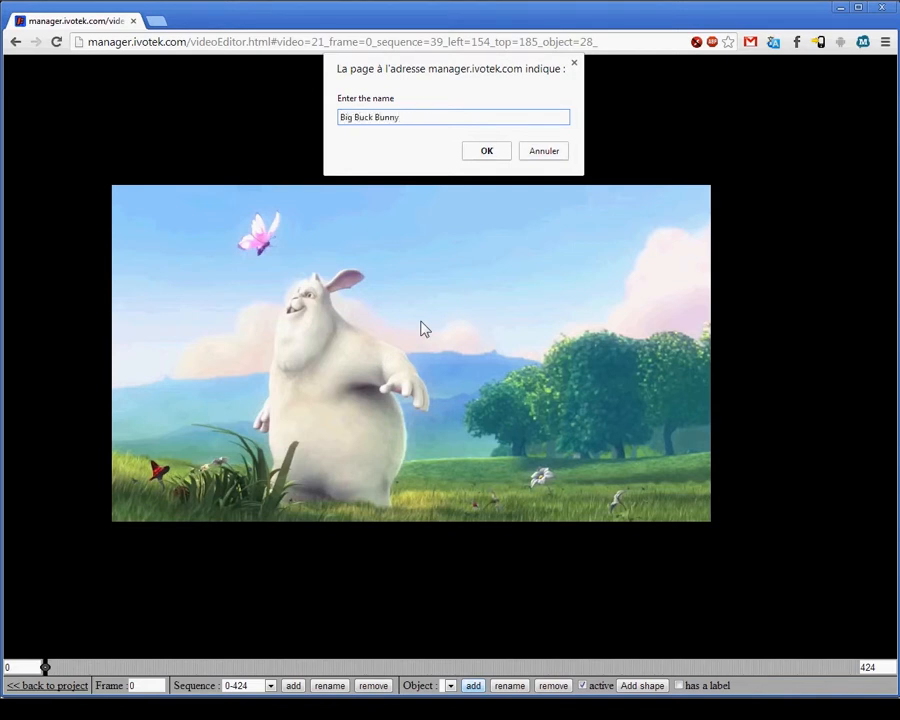
{"action": "left_click", "coordinate": [487, 151]}
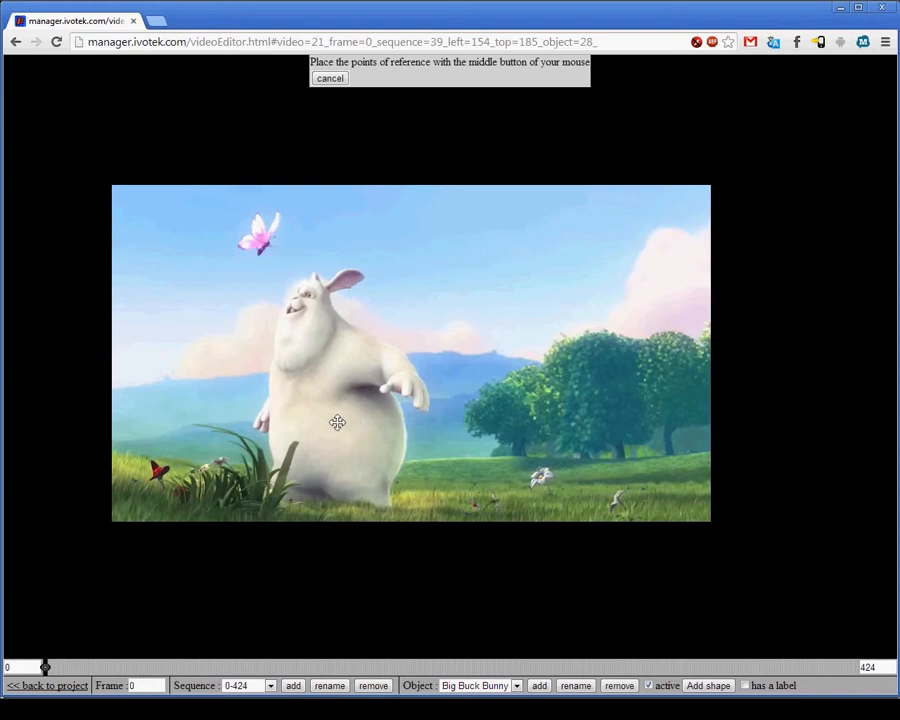
- Outline the rabbit with a closed two-point shape, placing one reference point above its head and one below its feet
{"action": "middle_click", "coordinate": [308, 257]}
{"action": "middle_click", "coordinate": [327, 513]}
{"action": "middle_click", "coordinate": [310, 258]}
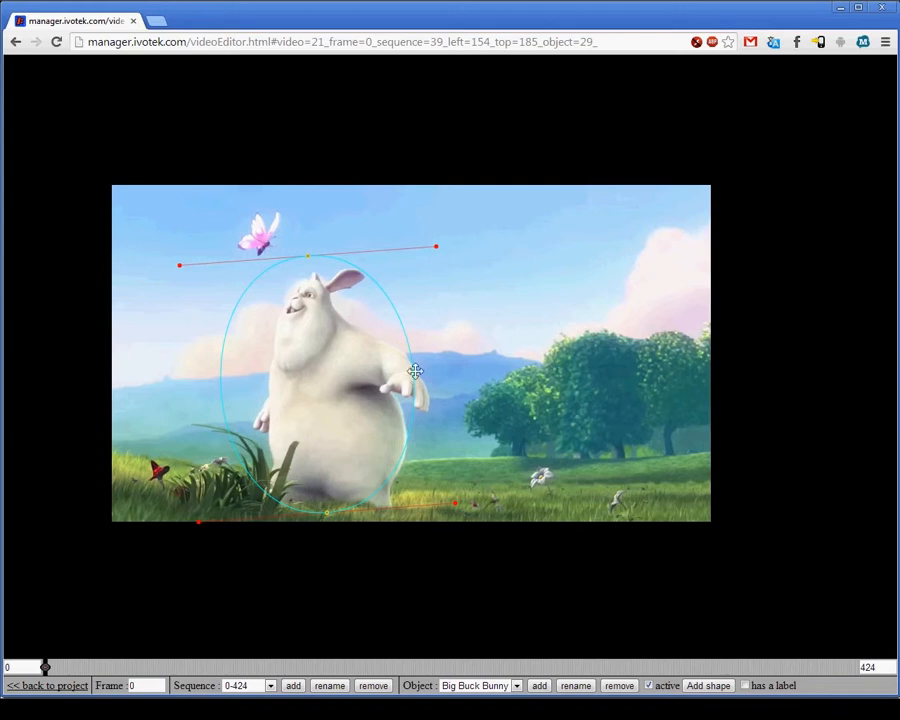
- Widen the outline at frame 0 by adjusting its points and handles so it encloses the rabbit and its outstretched arm
{"action": "left_click_drag", "start_coordinate": [436, 246], "coordinate": [494, 245]}
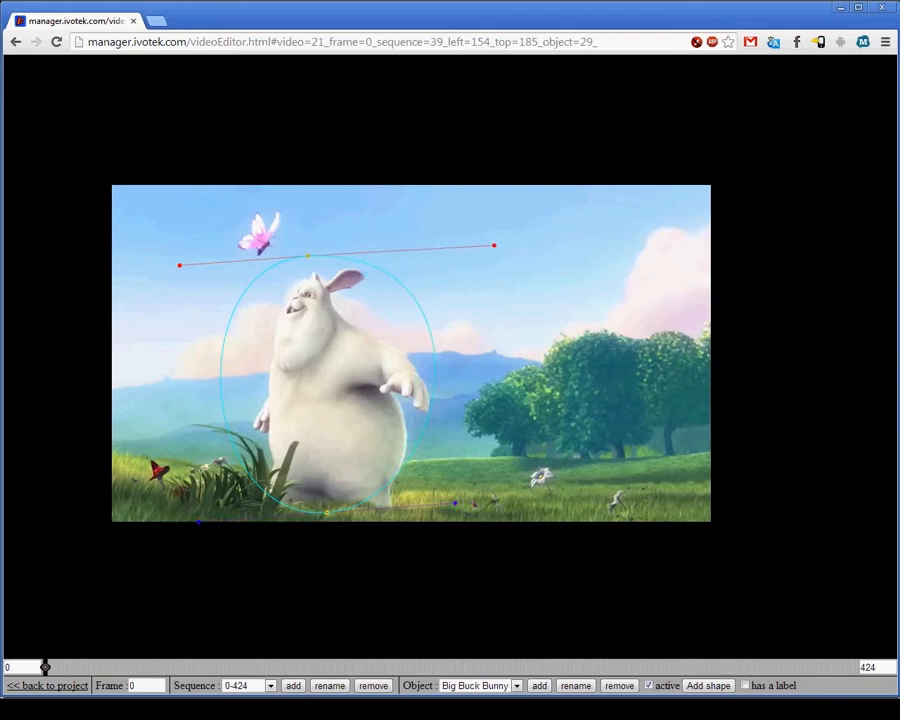
{"action": "left_click_drag", "start_coordinate": [455, 503], "coordinate": [518, 530]}
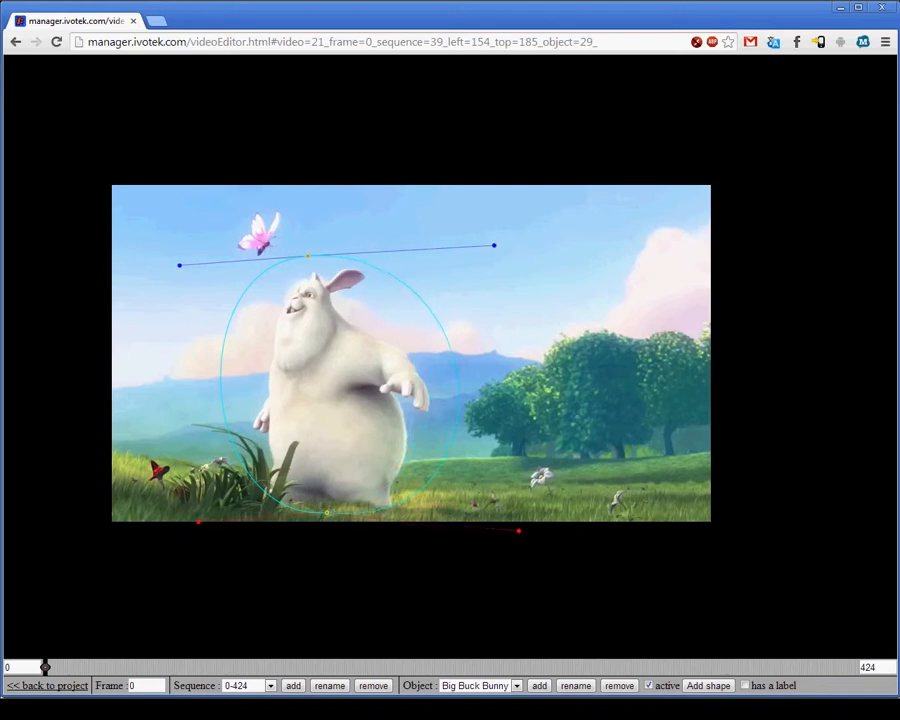
{"action": "left_click_drag", "start_coordinate": [327, 513], "coordinate": [331, 519]}
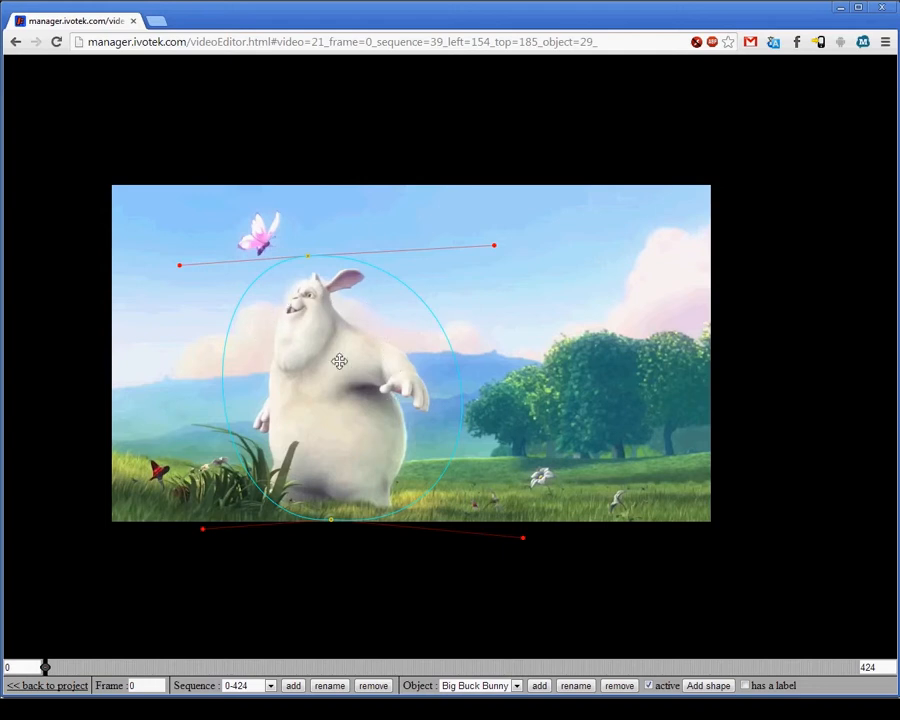
{"action": "left_click_drag", "start_coordinate": [203, 528], "coordinate": [182, 523]}
{"action": "left_click_drag", "start_coordinate": [307, 258], "coordinate": [313, 259]}
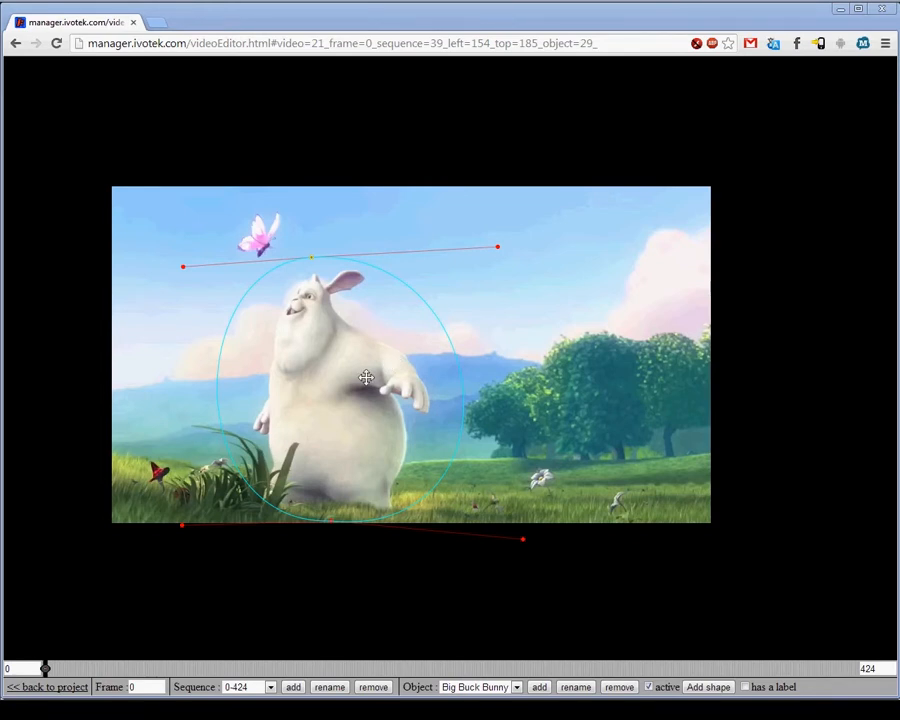
- Advance to frame 66 and shift the whole outline up and to the left to follow the rabbit
{"action": "scroll", "coordinate": [366, 378], "scroll_direction": "down", "scroll_amount": 20}
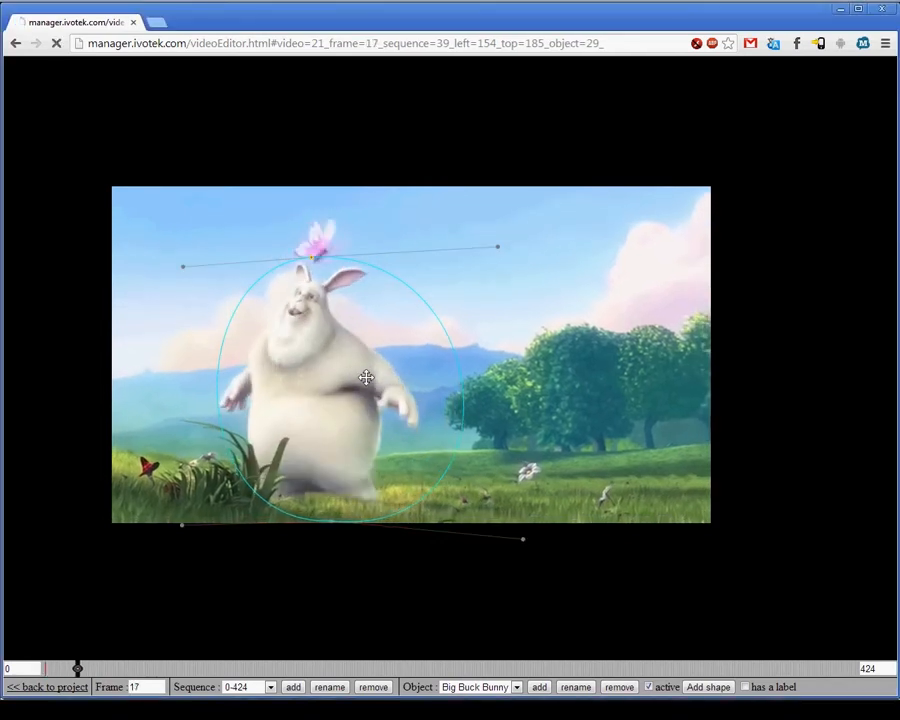
{"action": "scroll", "coordinate": [366, 378], "scroll_direction": "down", "scroll_amount": 20}
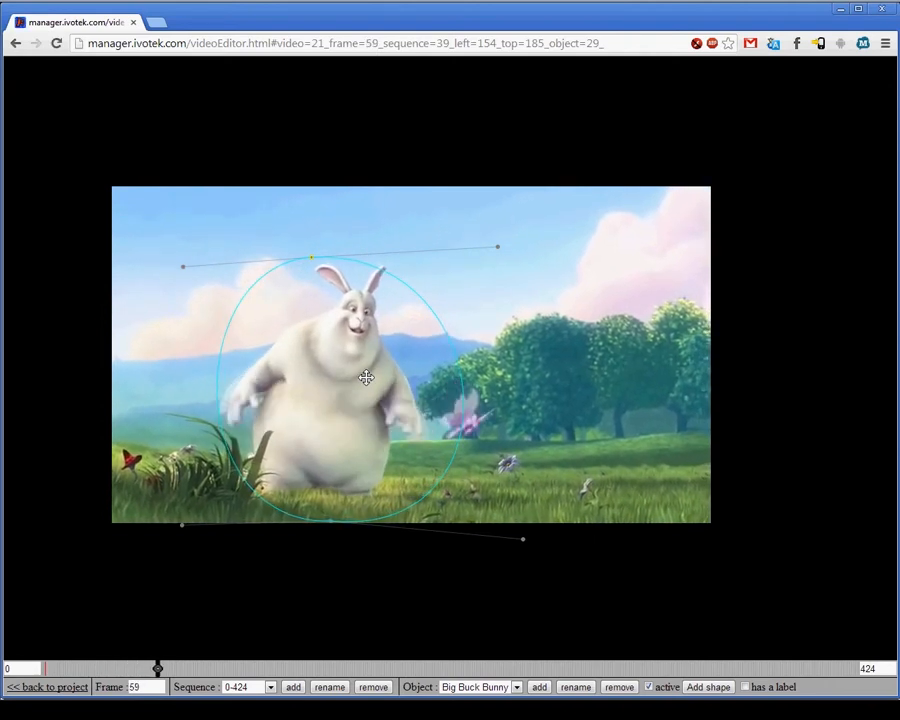
{"action": "scroll", "coordinate": [366, 378], "scroll_direction": "up", "scroll_amount": 5}
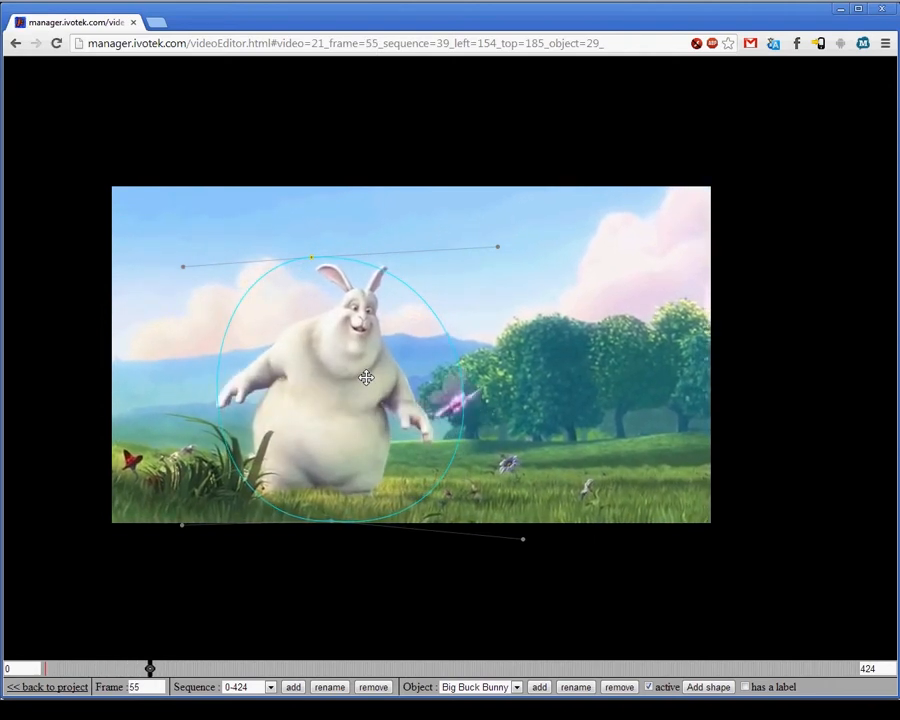
{"action": "scroll", "coordinate": [366, 378], "scroll_direction": "down", "scroll_amount": 6}
{"action": "scroll", "coordinate": [366, 378], "scroll_direction": "up", "scroll_amount": 5}
{"action": "scroll", "coordinate": [366, 378], "scroll_direction": "down", "scroll_amount": 6}
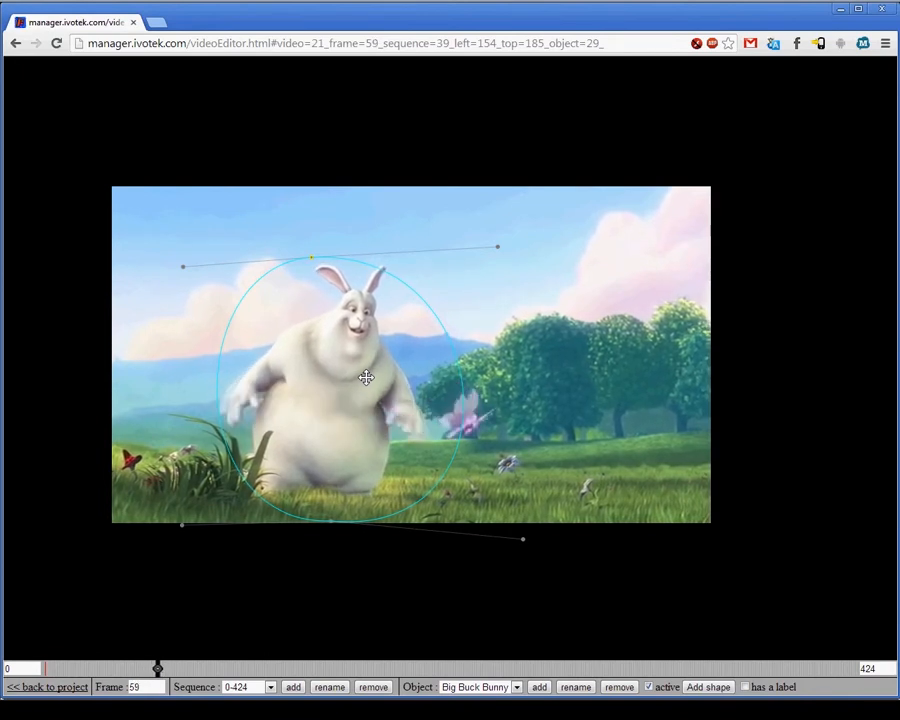
{"action": "scroll", "coordinate": [366, 378], "scroll_direction": "down", "scroll_amount": 1}
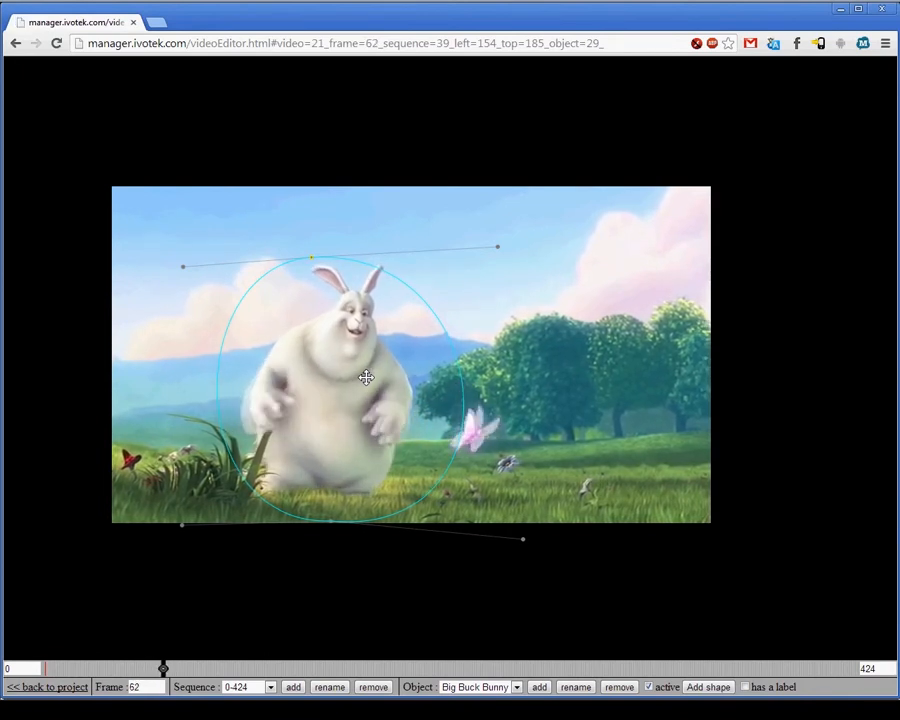
{"action": "scroll", "coordinate": [366, 378], "scroll_direction": "down", "scroll_amount": 4}
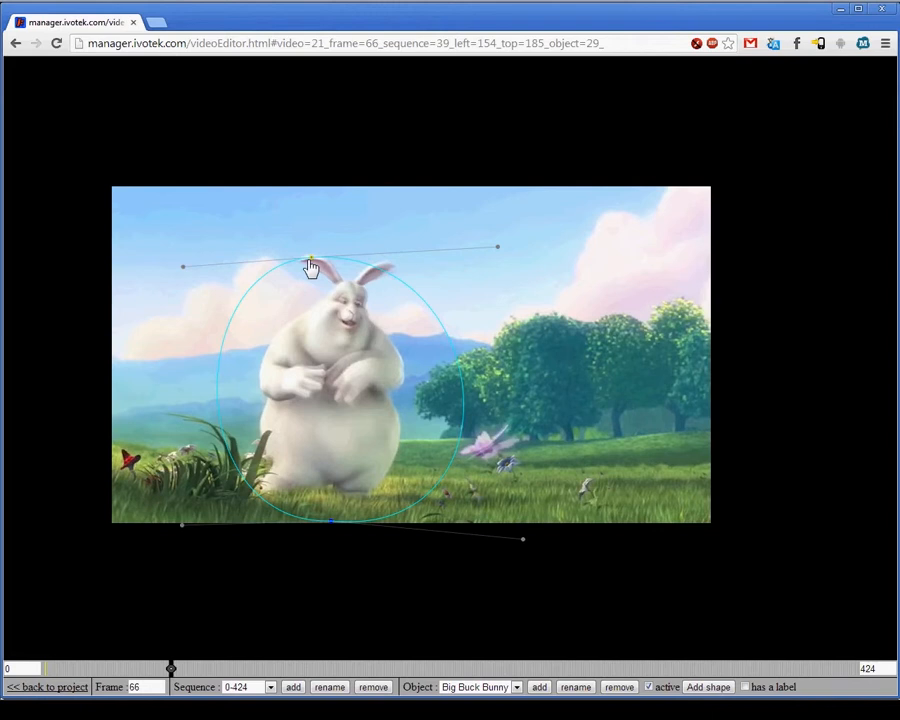
{"action": "mouse_move", "coordinate": [380, 434]}
{"action": "left_mouse_down"}
{"action": "mouse_move", "coordinate": [354, 418]}
{"action": "mouse_move", "coordinate": [365, 424]}
{"action": "left_mouse_up"}
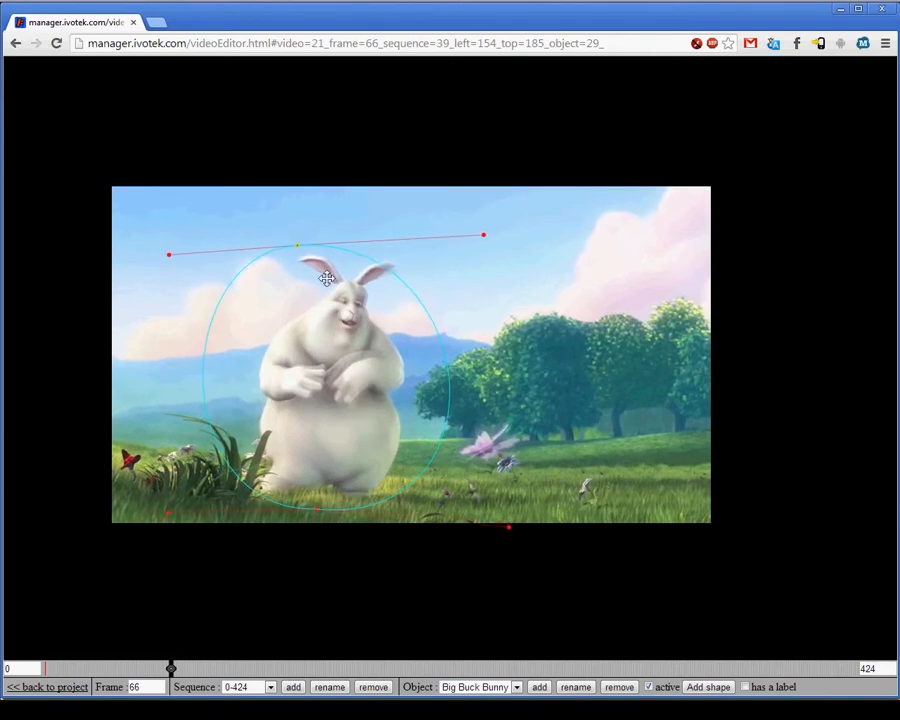
- Refit the outline at frame 66 by centring its upper point over the ears and pulling three handles to the left
{"action": "left_click_drag", "start_coordinate": [300, 250], "coordinate": [341, 246]}
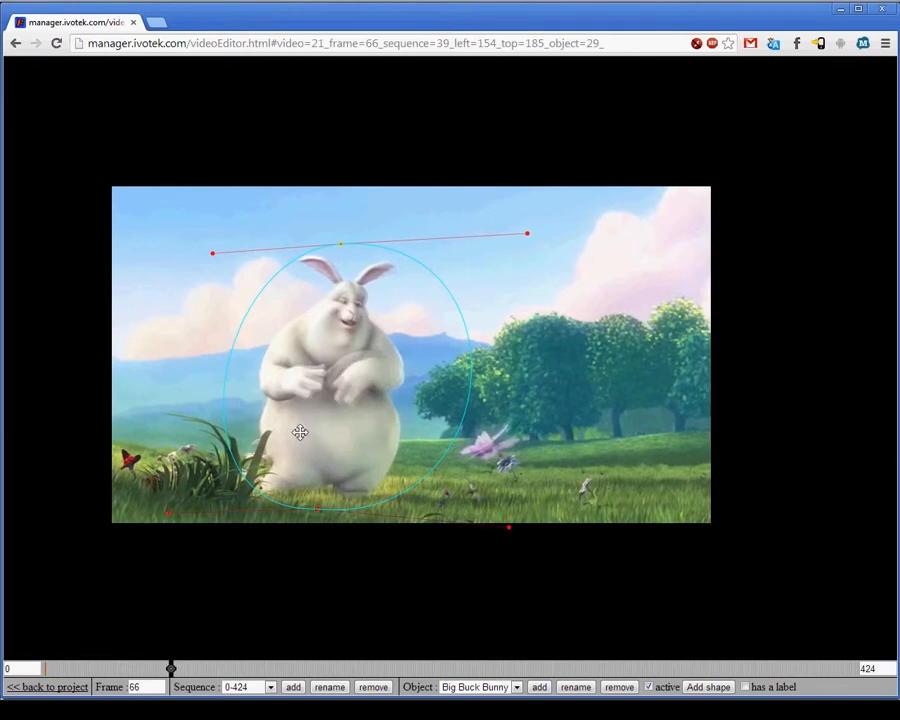
{"action": "left_click_drag", "start_coordinate": [169, 515], "coordinate": [125, 502]}
{"action": "left_click_drag", "start_coordinate": [509, 527], "coordinate": [472, 522]}
{"action": "left_click_drag", "start_coordinate": [527, 233], "coordinate": [512, 235]}
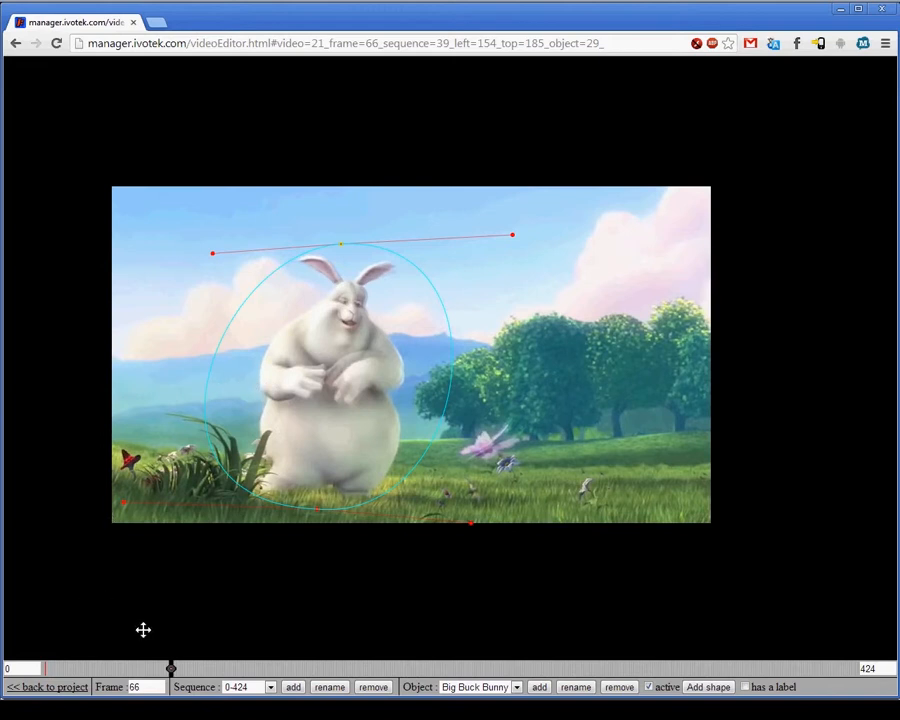
- Scrub between frames 0 and 66 to check how the outline follows the rabbit between the two keyframes
{"action": "left_click", "coordinate": [79, 668]}
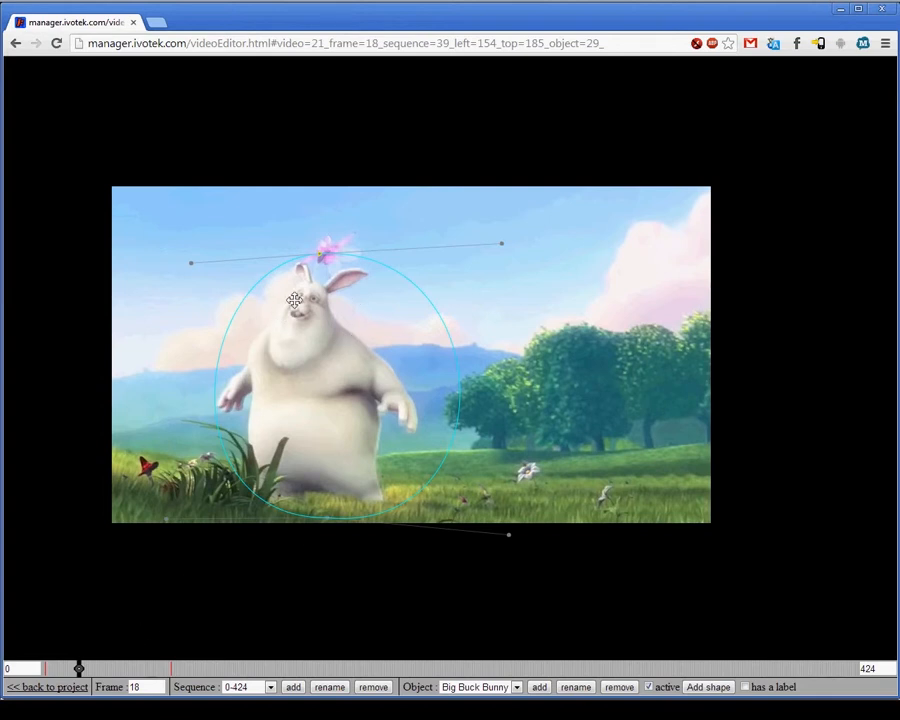
{"action": "mouse_move", "coordinate": [78, 664]}
{"action": "left_mouse_down"}
{"action": "mouse_move", "coordinate": [45, 677]}
{"action": "mouse_move", "coordinate": [63, 668]}
{"action": "left_mouse_up"}
{"action": "left_click_drag", "start_coordinate": [142, 678], "coordinate": [174, 670]}
{"action": "key", "text": "Left"}
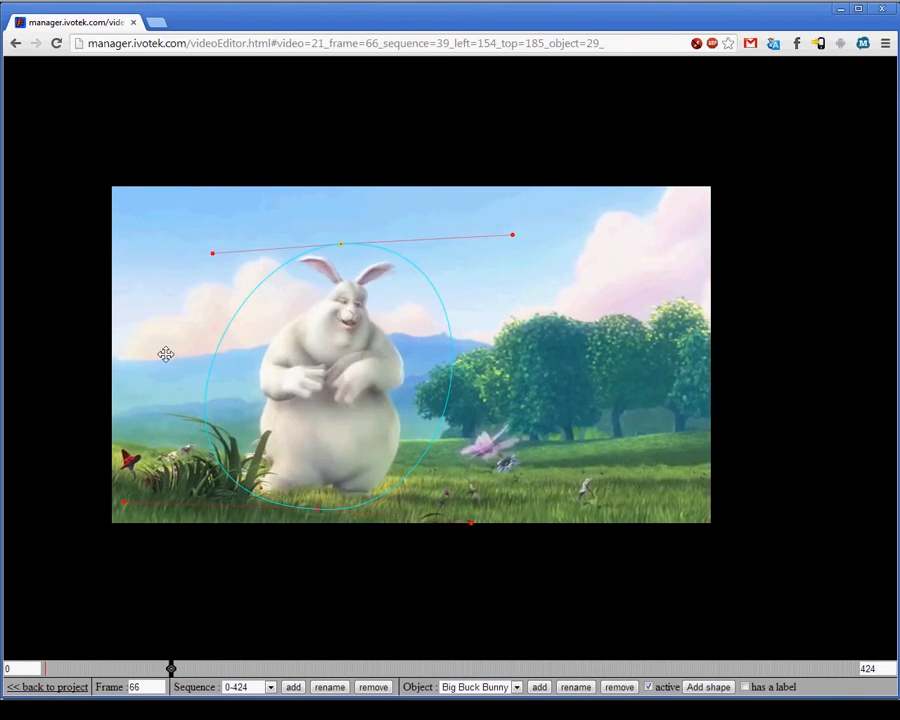
{"action": "left_click", "coordinate": [46, 668]}
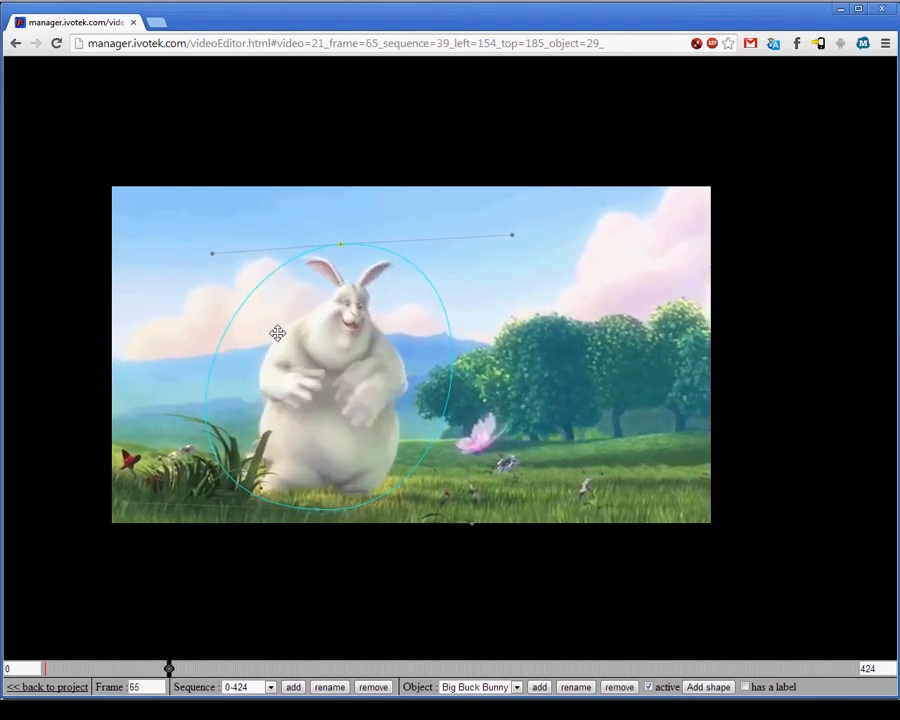
- At frame 409, move the whole outline past the picture's left edge, where the rabbit leaves the scene
{"action": "left_click_drag", "start_coordinate": [44, 668], "coordinate": [614, 676]}
{"action": "left_click_drag", "start_coordinate": [668, 670], "coordinate": [827, 668]}
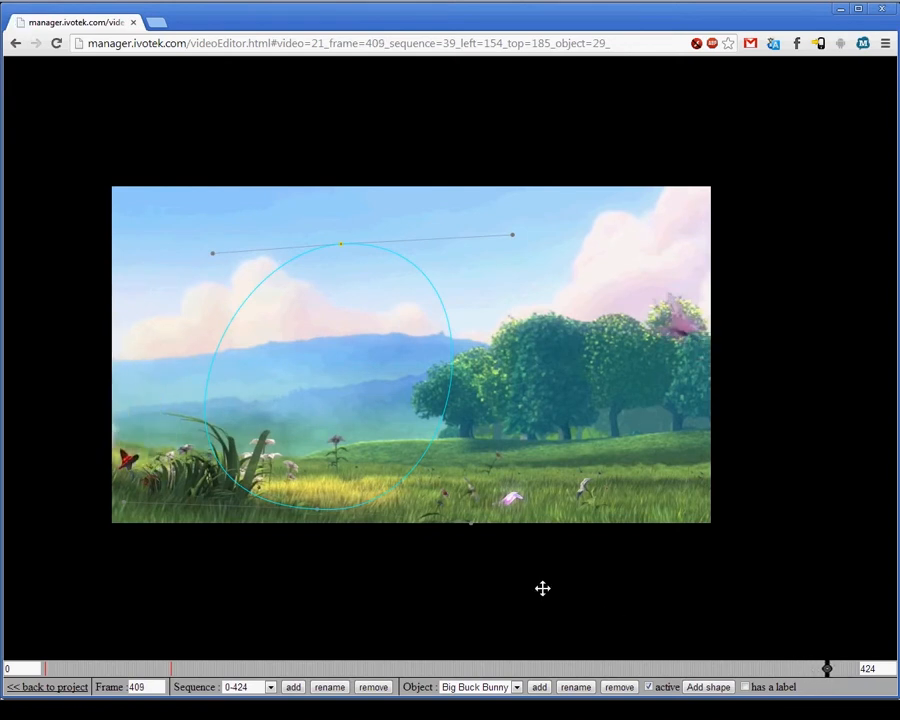
{"action": "left_click_drag", "start_coordinate": [330, 570], "coordinate": [522, 577]}
{"action": "left_click_drag", "start_coordinate": [601, 363], "coordinate": [322, 354]}
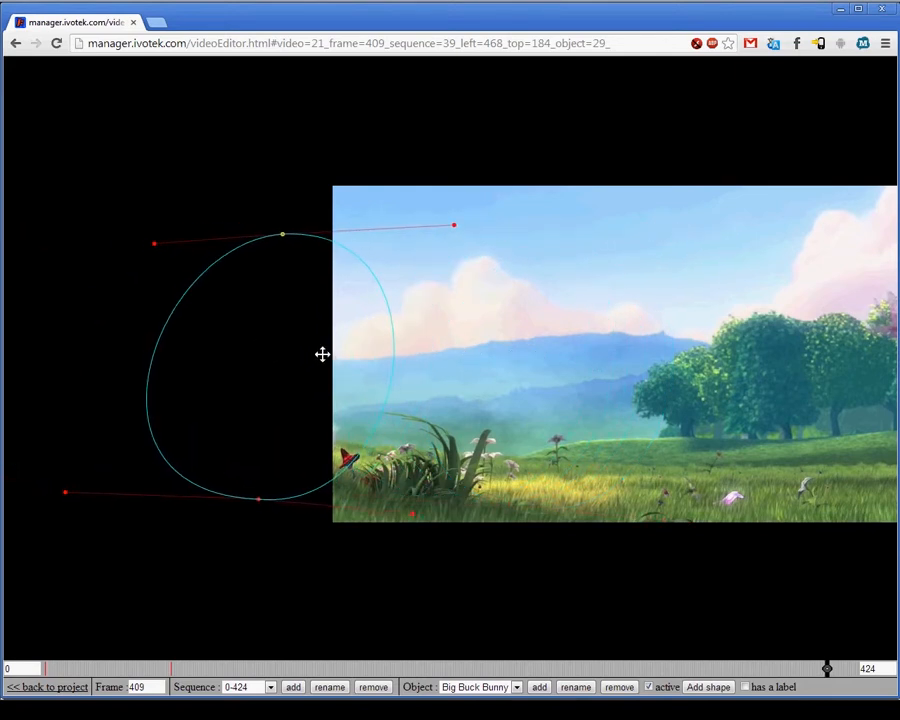
- Make the Big Buck Bunny object inactive from frame 410
{"action": "key", "text": "Right"}
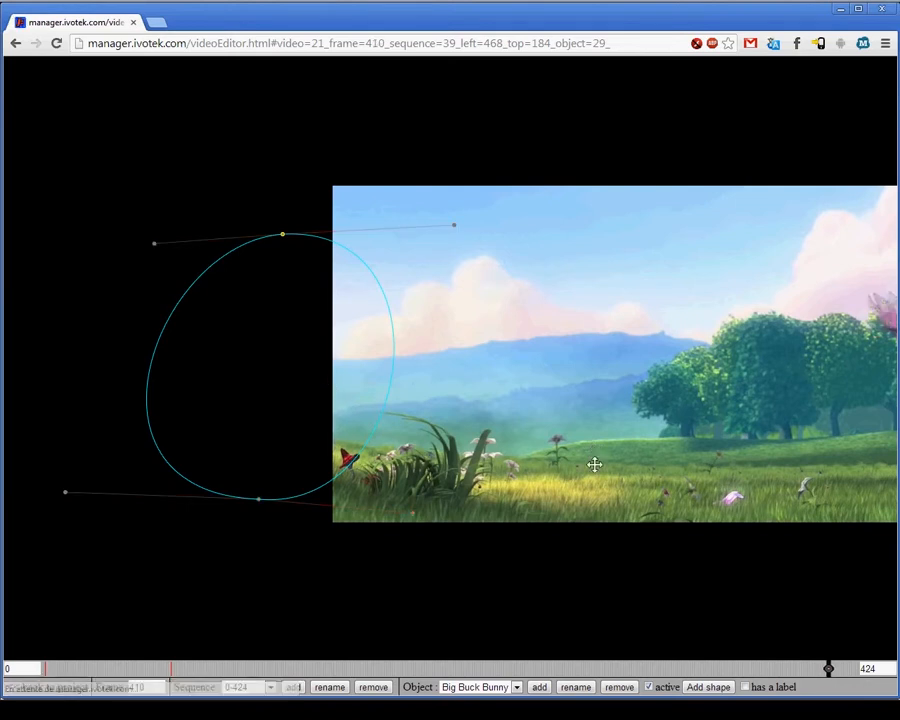
{"action": "left_click", "coordinate": [649, 688]}
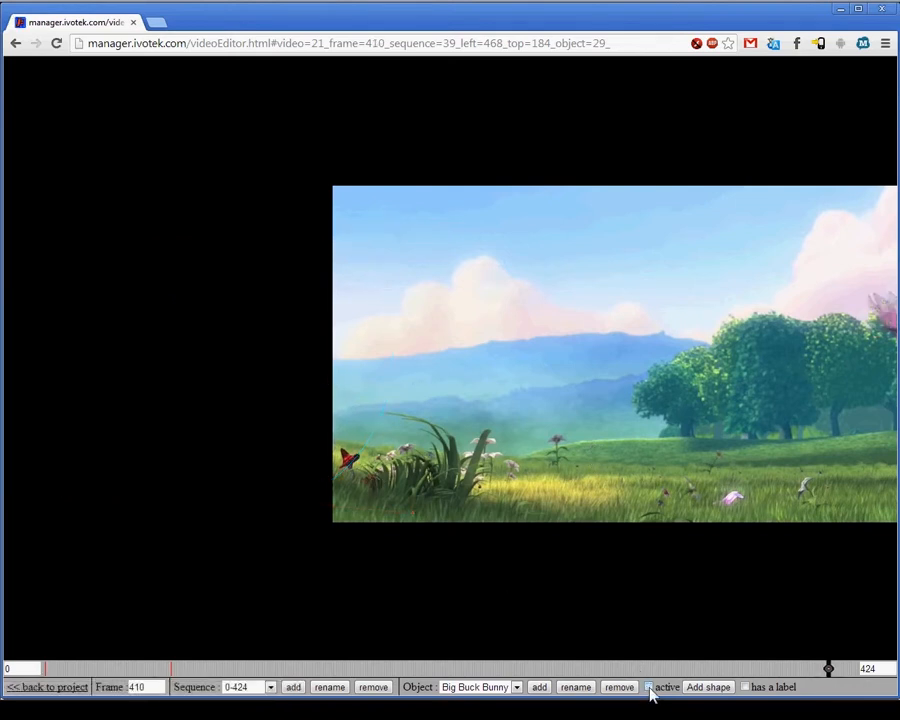
{"action": "left_click_drag", "start_coordinate": [590, 583], "coordinate": [406, 566]}
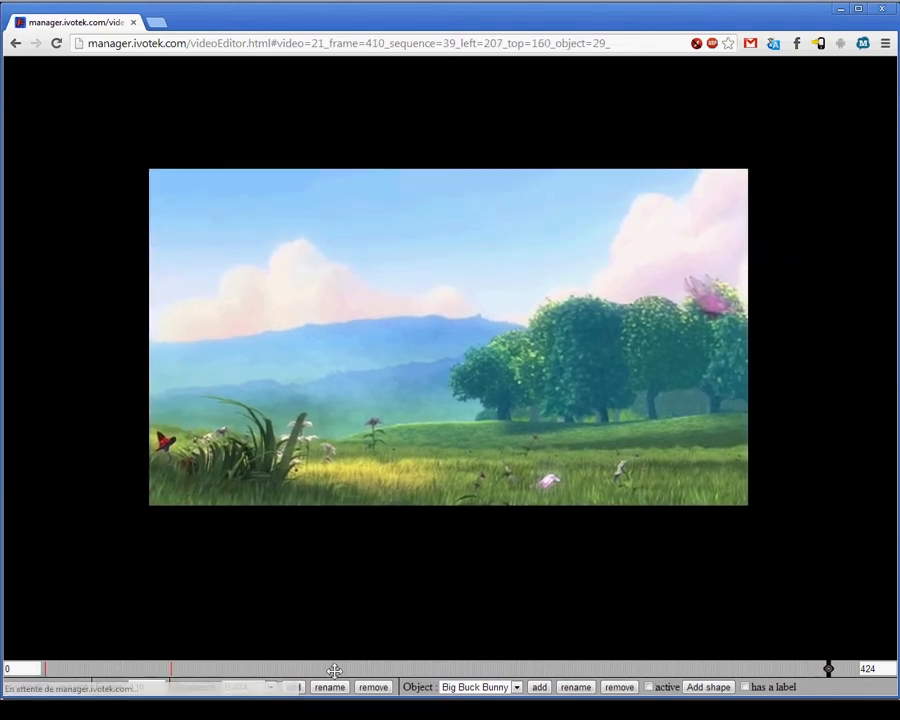
- Play and step through the frames around 410 to check where the outline stops being active
{"action": "left_click", "coordinate": [706, 668]}
{"action": "key", "text": "space"}
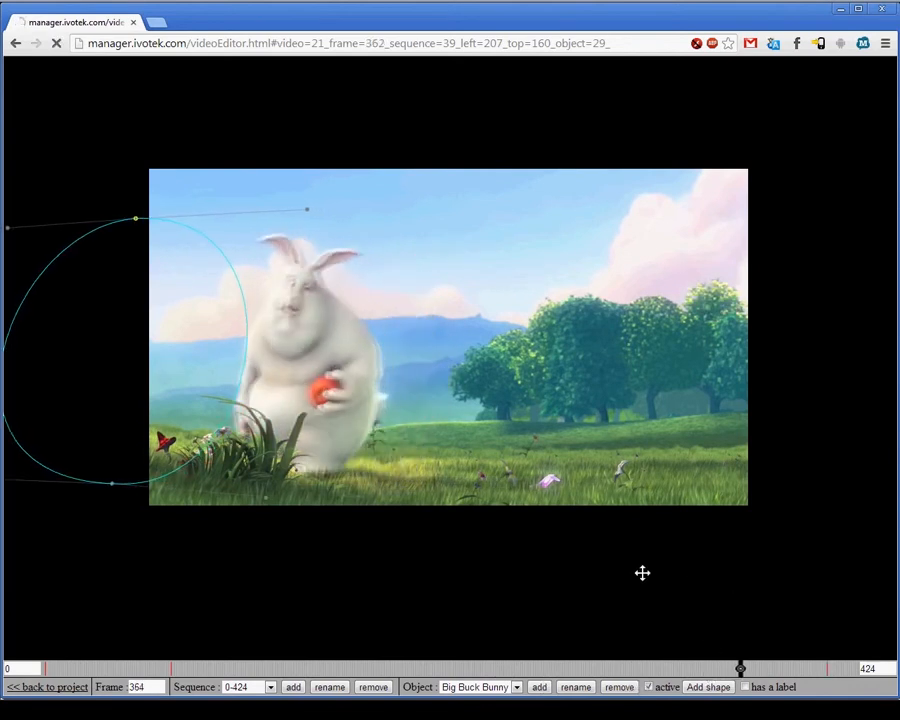
{"action": "left_click", "coordinate": [828, 668]}
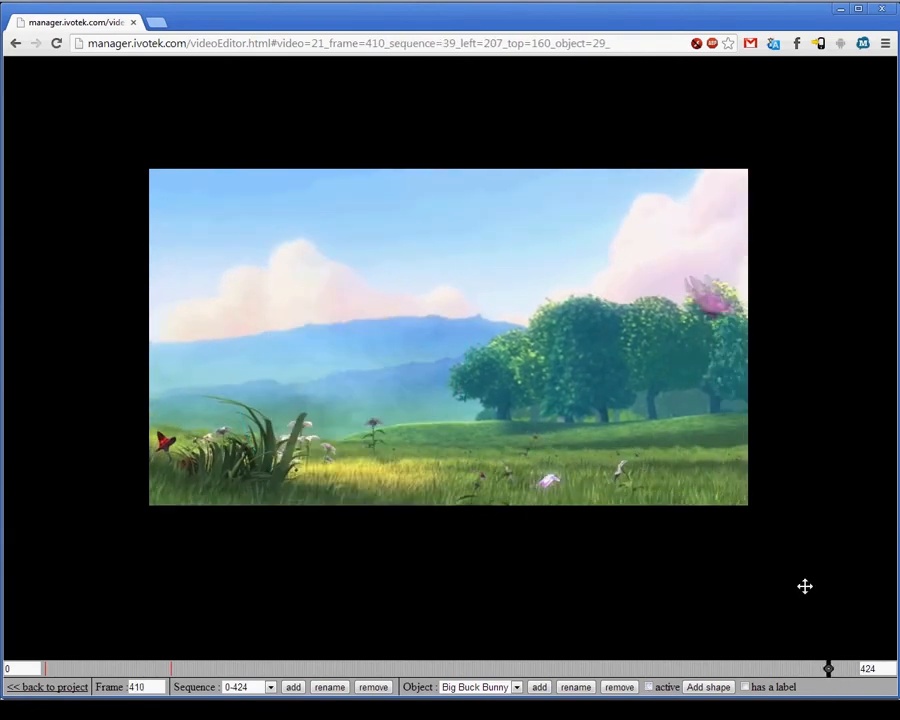
{"action": "scroll", "coordinate": [694, 578], "scroll_direction": "up", "scroll_amount": 3}
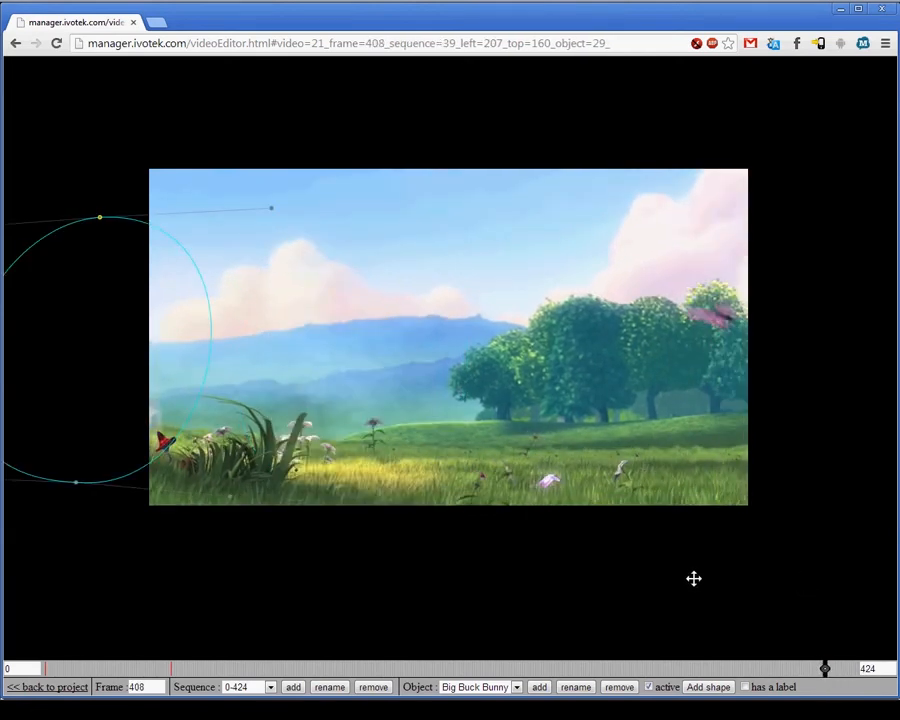
{"action": "scroll", "coordinate": [693, 578], "scroll_direction": "down", "scroll_amount": 7}
{"action": "scroll", "coordinate": [694, 578], "scroll_direction": "up", "scroll_amount": 2}
{"action": "scroll", "coordinate": [523, 556], "scroll_direction": "up", "scroll_amount": 14}
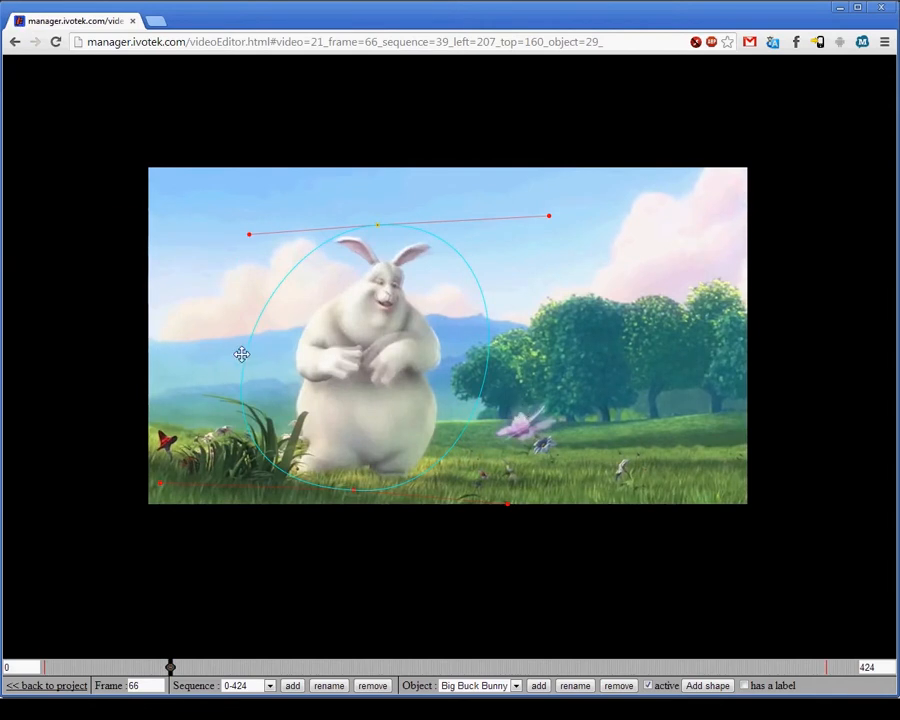
- Play on from frame 66 and, at frame 340, move the outline back over the rabbit holding the apple
{"action": "key", "text": "space"}
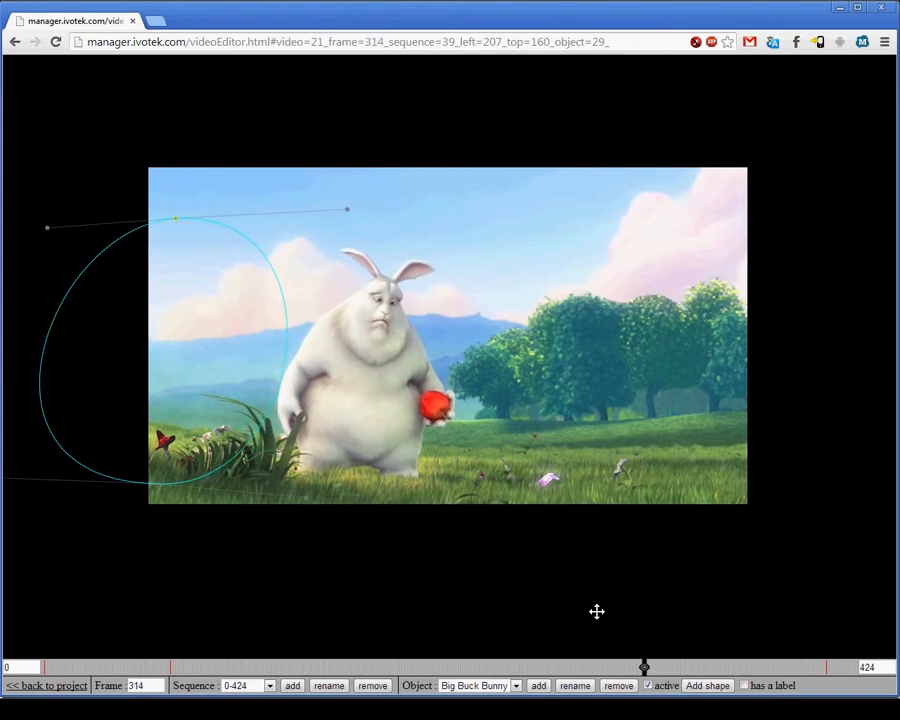
{"action": "key", "text": "space"}
{"action": "left_click_drag", "start_coordinate": [251, 394], "coordinate": [396, 374]}
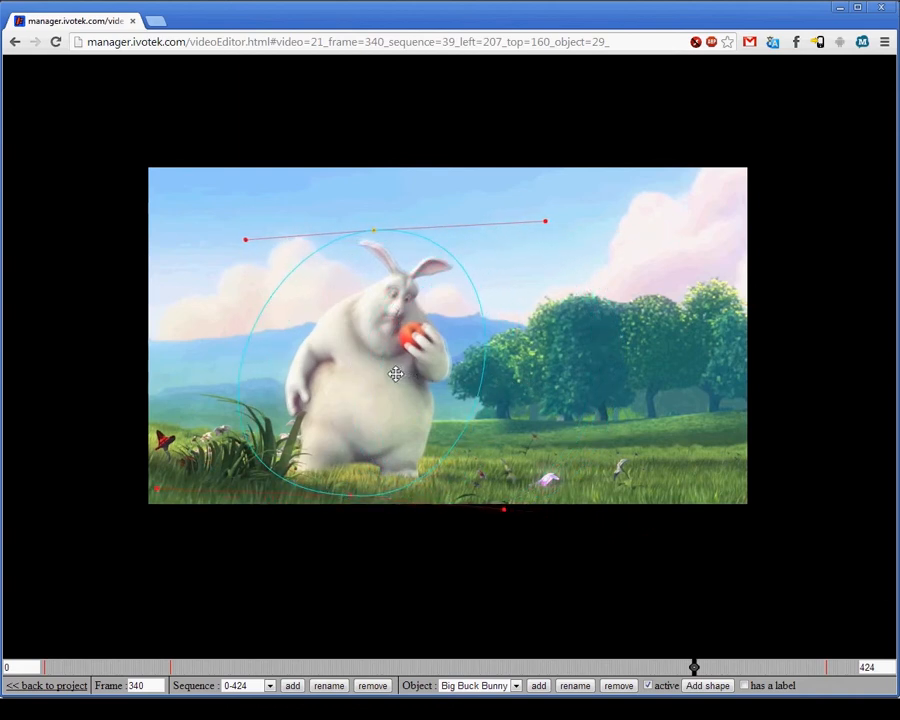
- Play past frame 340 and, as the rabbit walks off, move the outline over it and shift the upper point left
{"action": "key", "text": "space"}
{"action": "left_click_drag", "start_coordinate": [296, 371], "coordinate": [338, 363]}
{"action": "left_click_drag", "start_coordinate": [326, 224], "coordinate": [284, 220]}
- Play the following frames to frame 379 and return to frame 318 to check the outline's fit
{"action": "key", "text": "space"}
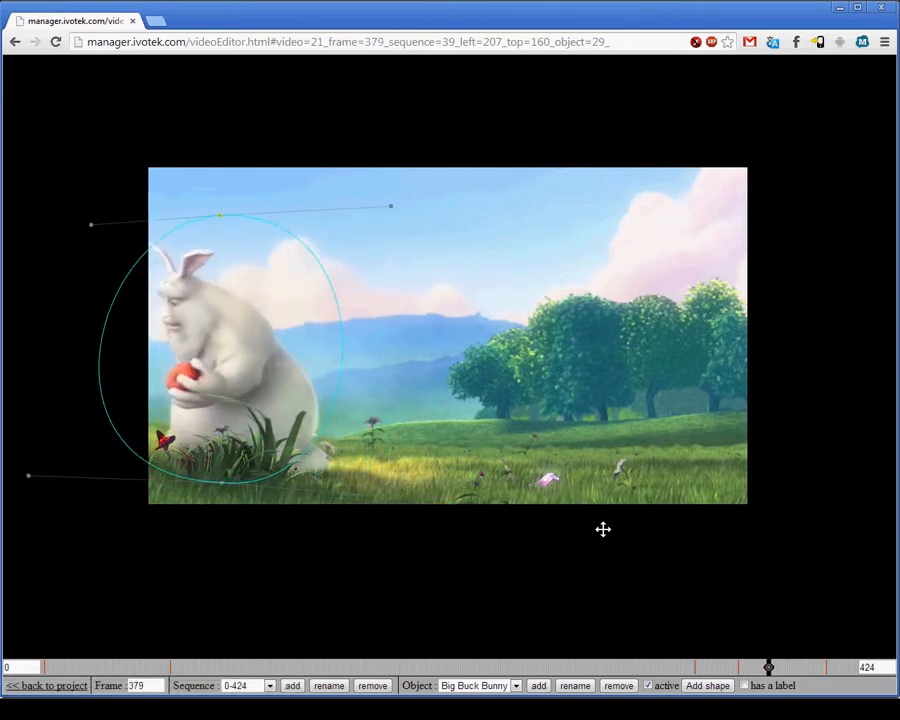
{"action": "left_click", "coordinate": [652, 667]}
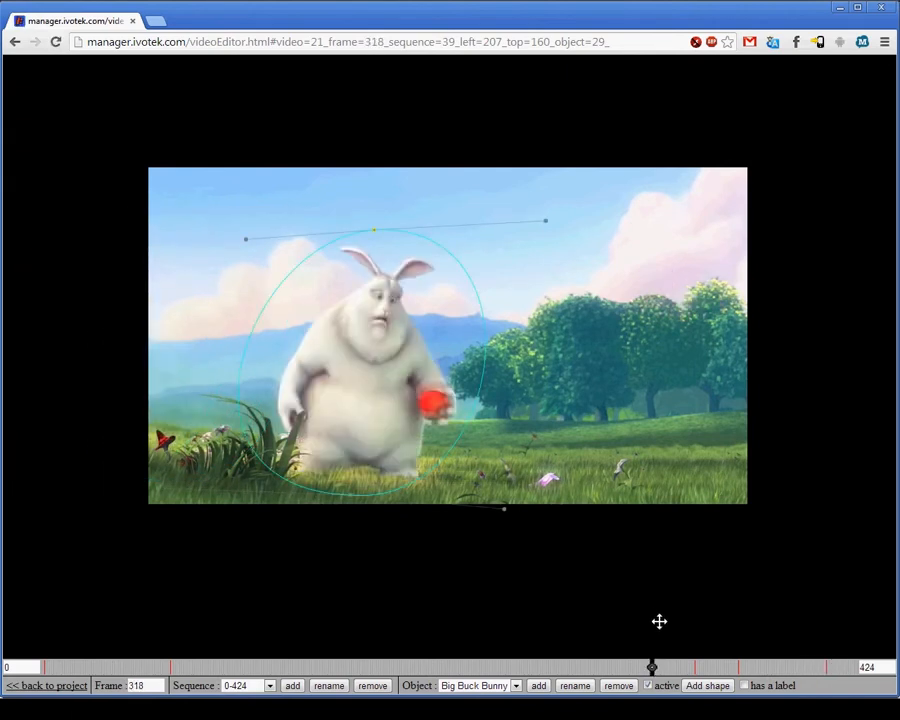
- Check the frames after 318 and, around frame 355, move the outline right and slightly down over the rabbit
{"action": "scroll", "coordinate": [686, 637], "scroll_direction": "up", "scroll_amount": 11}
{"action": "scroll", "coordinate": [614, 590], "scroll_direction": "down", "scroll_amount": 7}
{"action": "scroll", "coordinate": [614, 590], "scroll_direction": "up", "scroll_amount": 2}
{"action": "scroll", "coordinate": [614, 590], "scroll_direction": "down", "scroll_amount": 1}
{"action": "left_click_drag", "start_coordinate": [337, 345], "coordinate": [366, 354]}
{"action": "scroll", "coordinate": [460, 414], "scroll_direction": "down", "scroll_amount": 20}
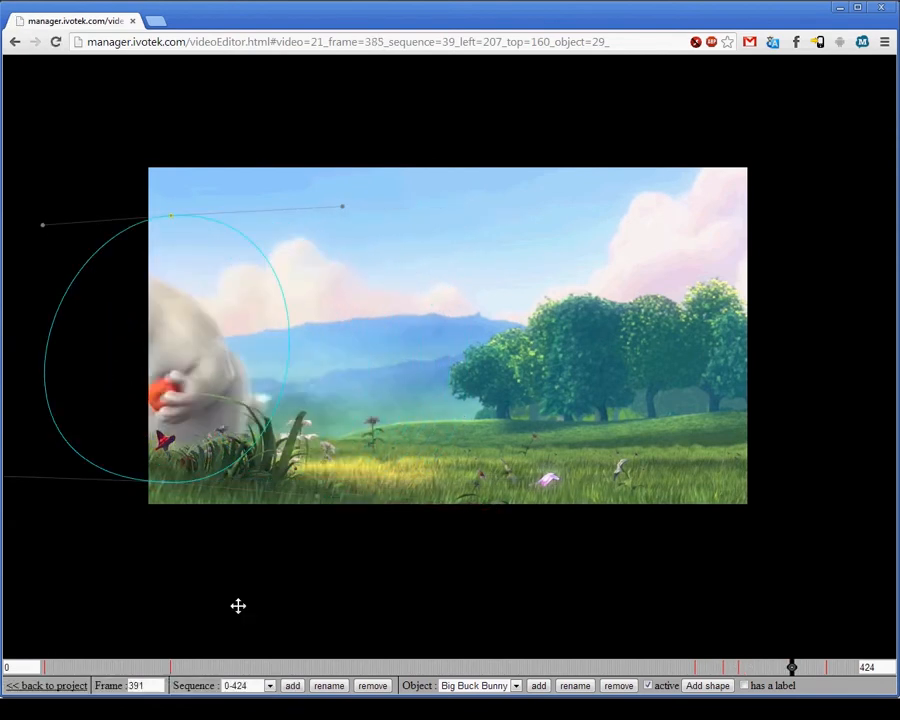
- Return to frame 0 and reposition the outline over the rabbit at frame 21 and around frame 30
{"action": "left_click", "coordinate": [60, 668]}
{"action": "scroll", "coordinate": [62, 628], "scroll_direction": "up", "scroll_amount": 18}
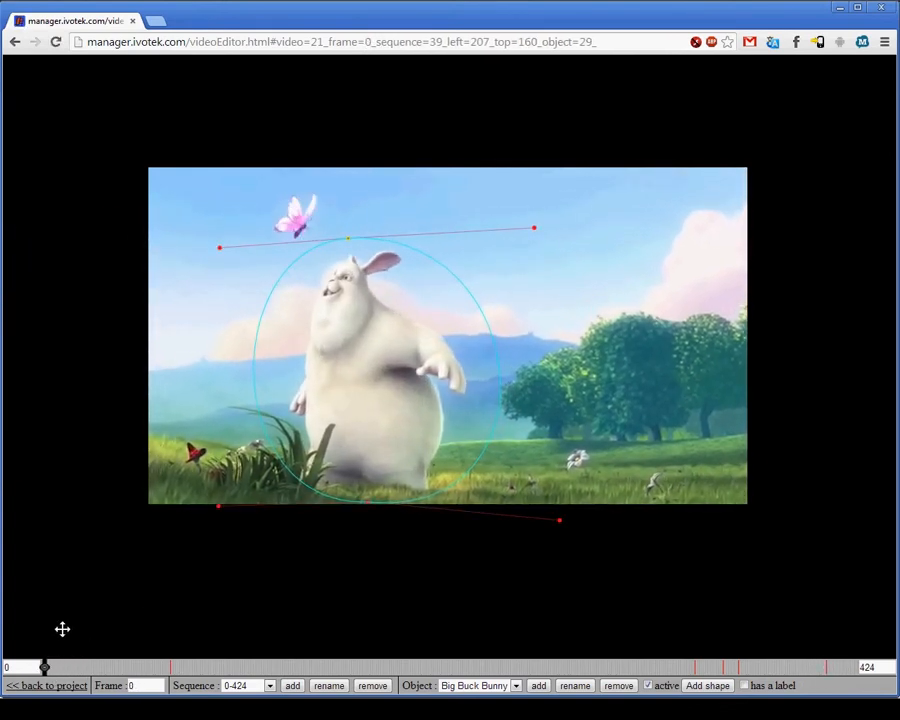
{"action": "key", "text": "space"}
{"action": "scroll", "coordinate": [246, 519], "scroll_direction": "up", "scroll_amount": 2}
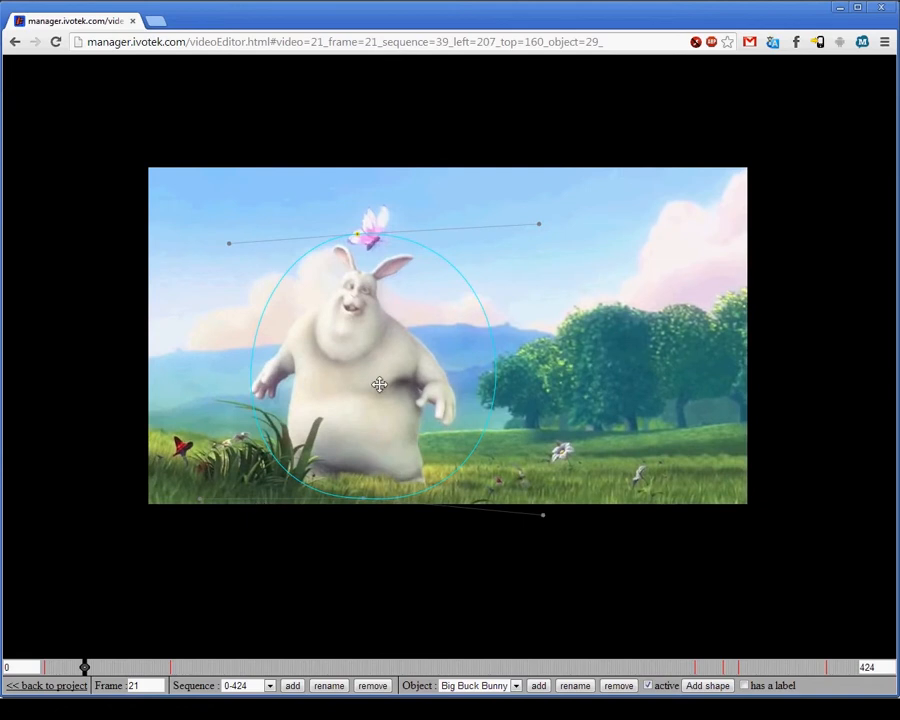
{"action": "mouse_move", "coordinate": [398, 378]}
{"action": "left_mouse_down"}
{"action": "mouse_move", "coordinate": [384, 378]}
{"action": "mouse_move", "coordinate": [414, 374]}
{"action": "left_mouse_up"}
- Play on from frame 30 and set a keyframe at frame 144 that holds the outline in place
{"action": "scroll", "coordinate": [378, 378], "scroll_direction": "down", "scroll_amount": 9}
{"action": "scroll", "coordinate": [414, 376], "scroll_direction": "down", "scroll_amount": 8}
{"action": "scroll", "coordinate": [416, 380], "scroll_direction": "down", "scroll_amount": 20}
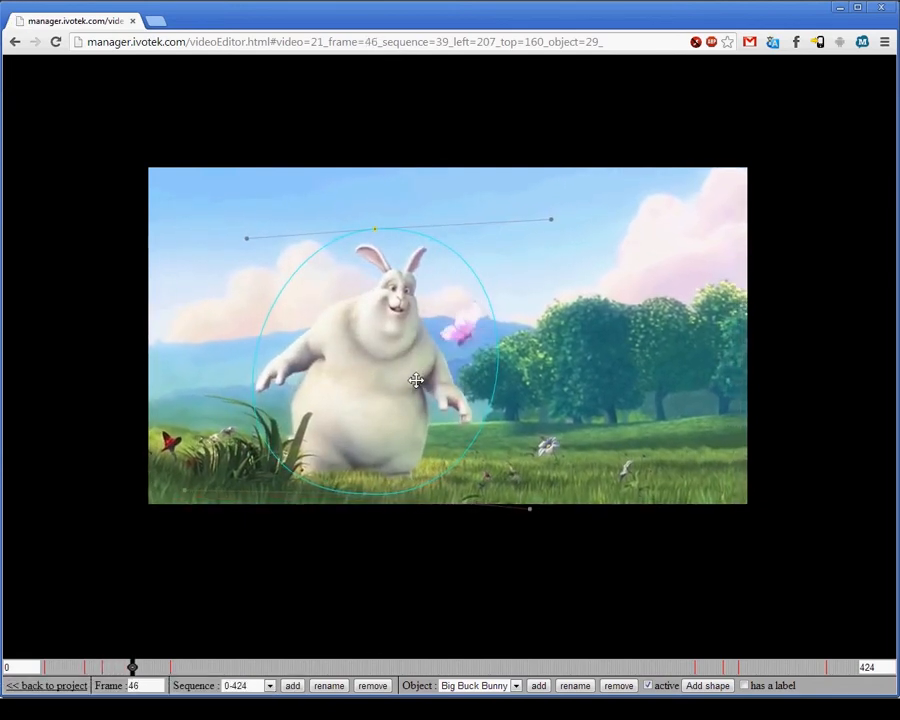
{"action": "scroll", "coordinate": [416, 380], "scroll_direction": "down", "scroll_amount": 20}
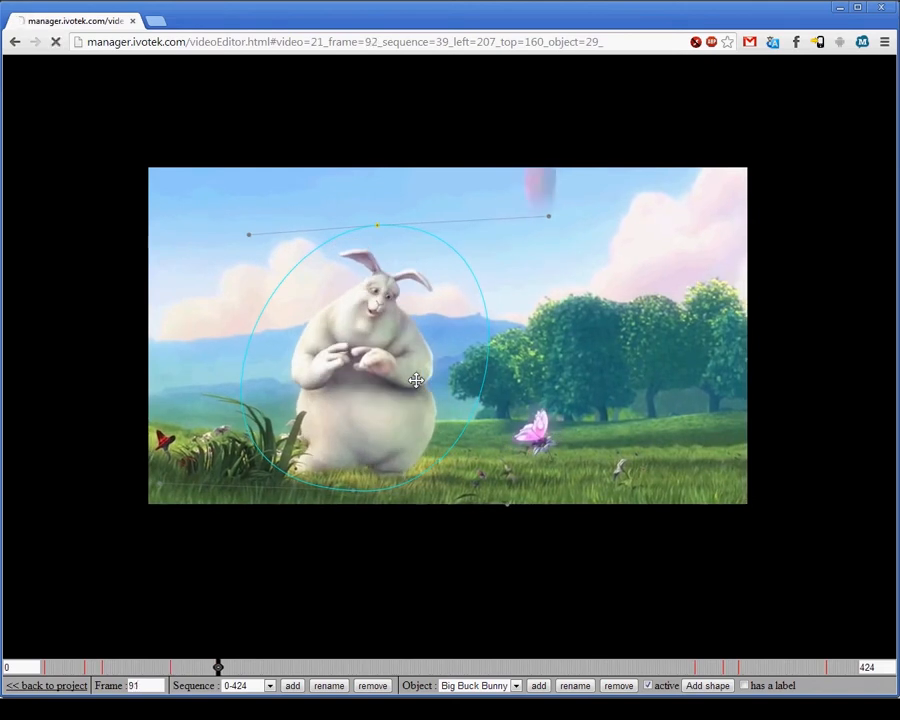
{"action": "scroll", "coordinate": [416, 380], "scroll_direction": "down", "scroll_amount": 20}
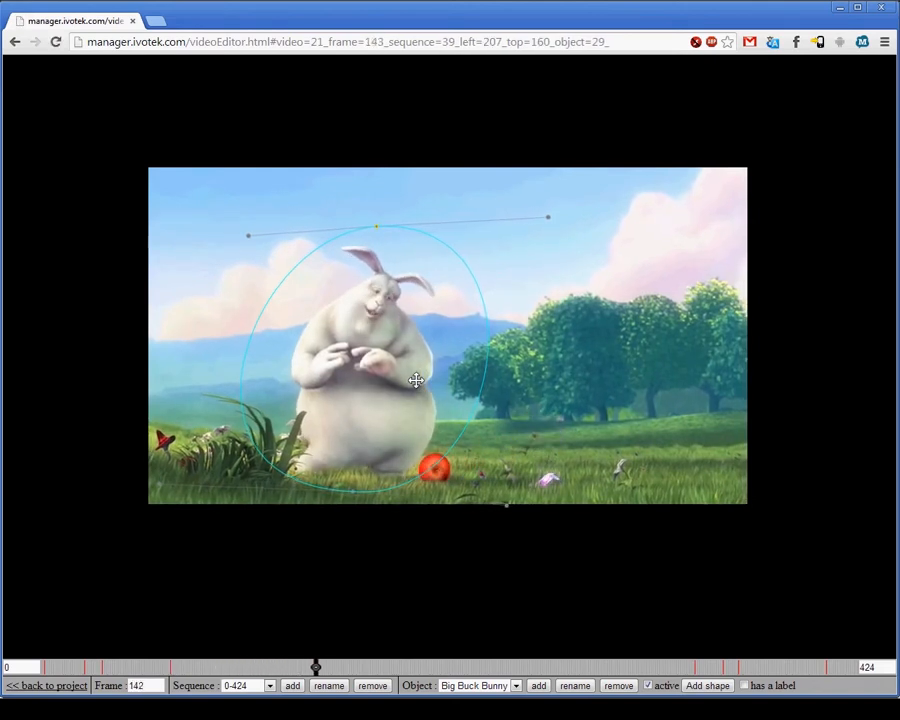
{"action": "scroll", "coordinate": [416, 380], "scroll_direction": "up", "scroll_amount": 6}
{"action": "scroll", "coordinate": [416, 380], "scroll_direction": "down", "scroll_amount": 1}
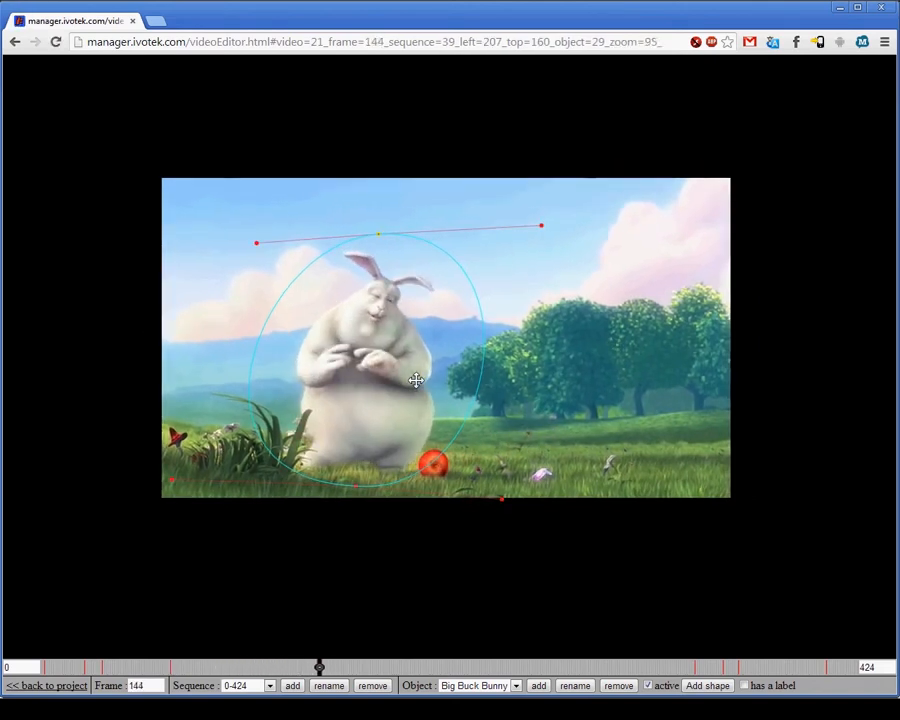
- Shift the outline left over the rabbit around frame 153 and hold its position with a keyframe at frame 169
{"action": "scroll", "coordinate": [416, 380], "scroll_direction": "down", "scroll_amount": 9}
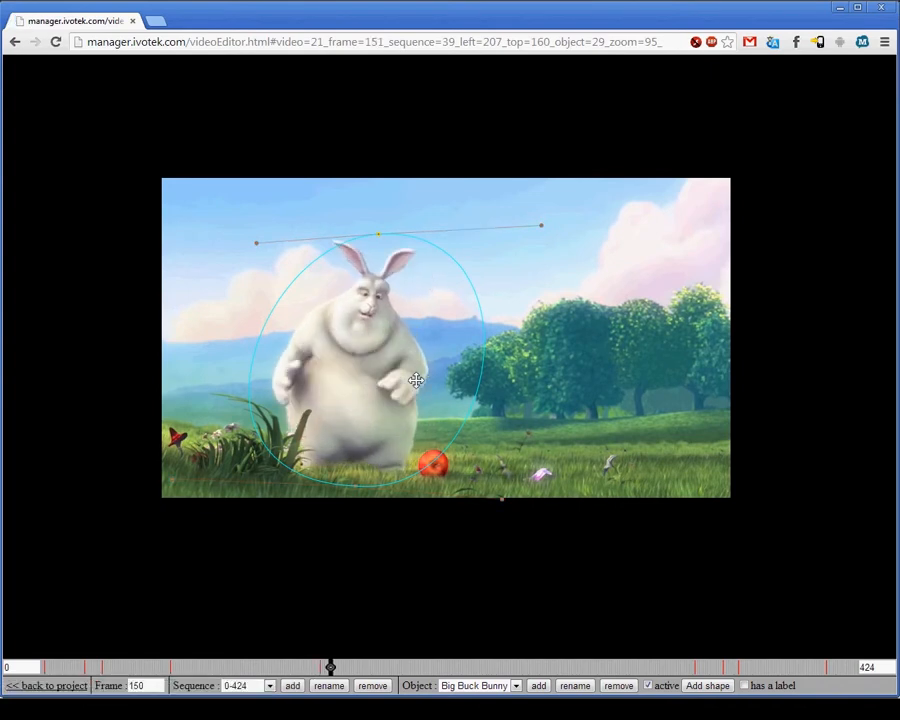
{"action": "left_click_drag", "start_coordinate": [416, 377], "coordinate": [399, 377]}
{"action": "scroll", "coordinate": [398, 377], "scroll_direction": "down", "scroll_amount": 20}
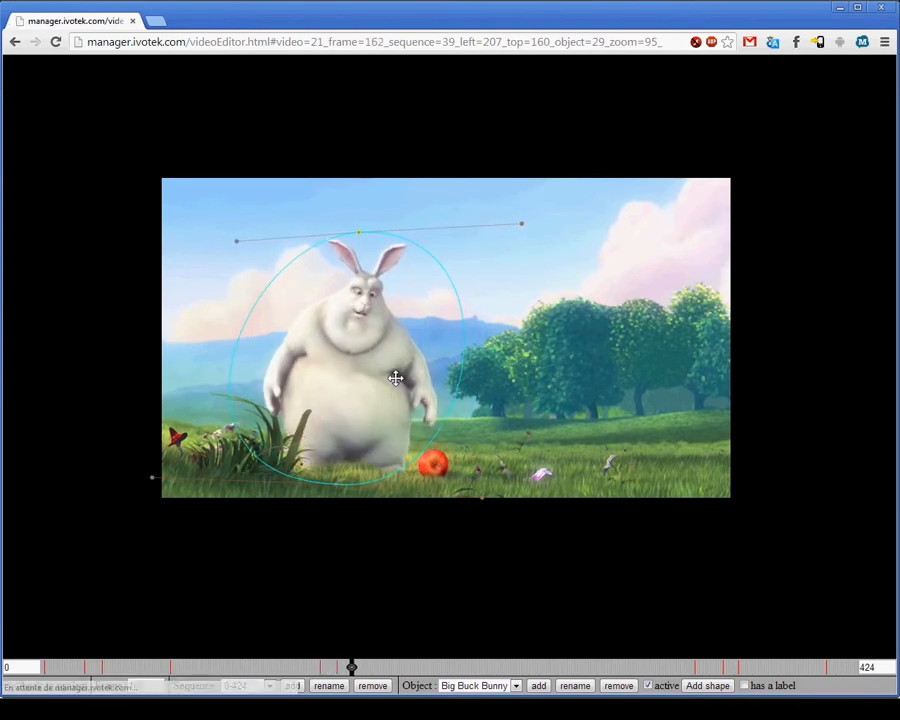
{"action": "scroll", "coordinate": [396, 377], "scroll_direction": "up", "scroll_amount": 7}
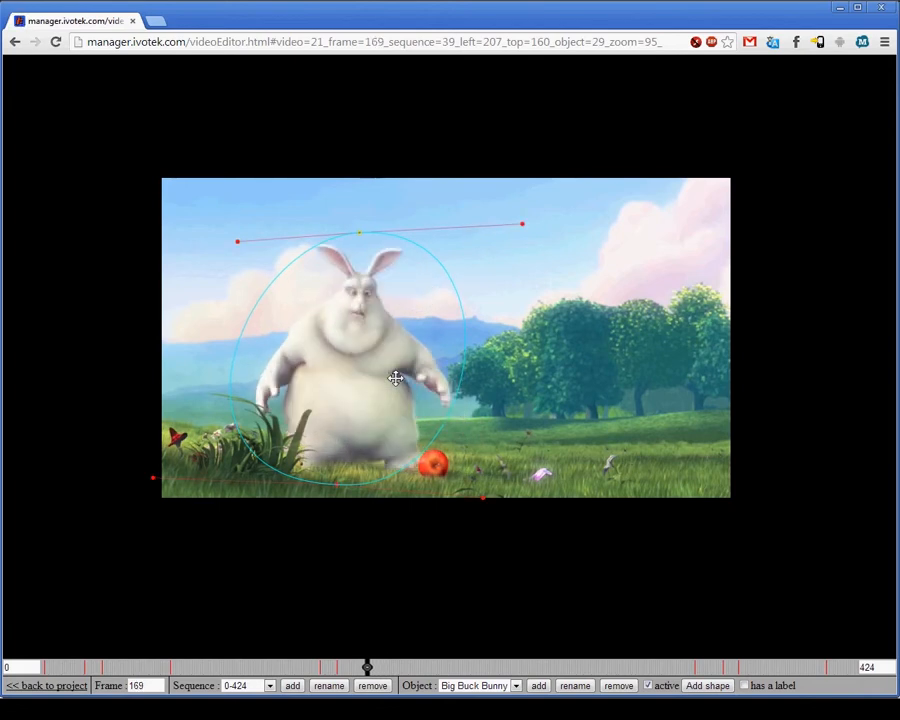
- At frame 180, move the outline over the crouching rabbit and lower its upper point to just above the ears
{"action": "scroll", "coordinate": [396, 377], "scroll_direction": "down", "scroll_amount": 11}
{"action": "left_click_drag", "start_coordinate": [385, 307], "coordinate": [410, 320]}
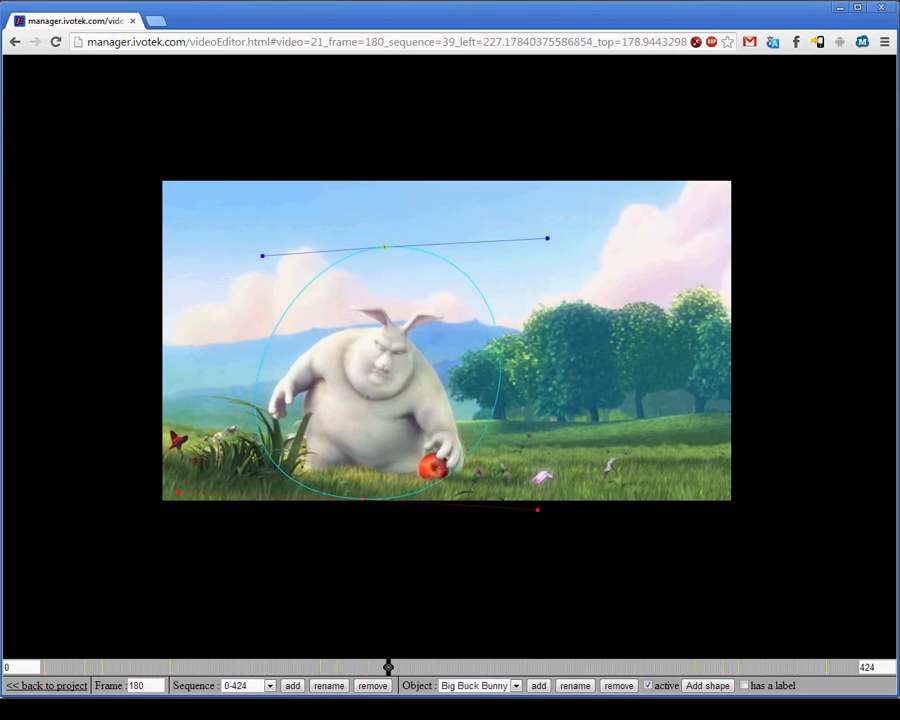
{"action": "left_click_drag", "start_coordinate": [385, 245], "coordinate": [378, 287]}
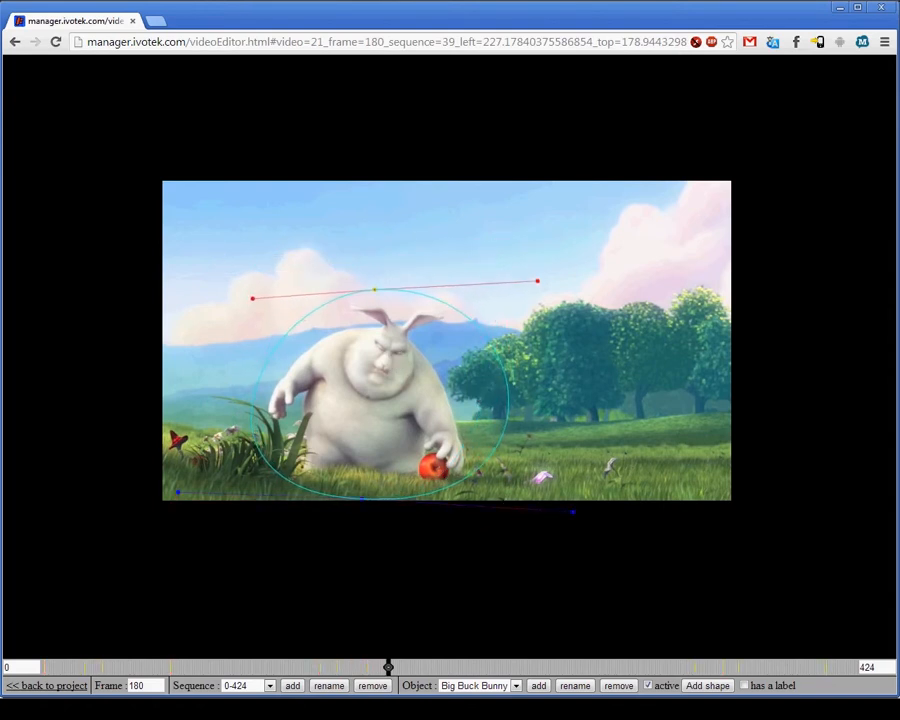
- Hold the outline with a keyframe around frame 188 and raise its upper point above the rabbit's ears at frame 198
{"action": "scroll", "coordinate": [396, 372], "scroll_direction": "down", "scroll_amount": 4}
{"action": "scroll", "coordinate": [396, 372], "scroll_direction": "down", "scroll_amount": 11}
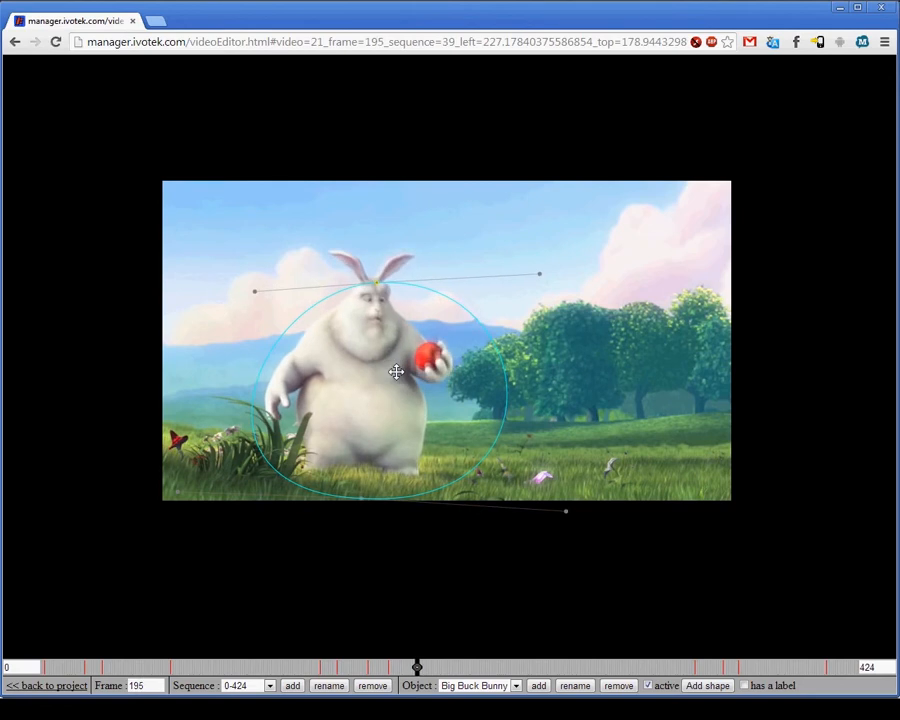
{"action": "scroll", "coordinate": [396, 372], "scroll_direction": "up", "scroll_amount": 4}
{"action": "scroll", "coordinate": [396, 372], "scroll_direction": "up", "scroll_amount": 4}
{"action": "scroll", "coordinate": [396, 372], "scroll_direction": "down", "scroll_amount": 2}
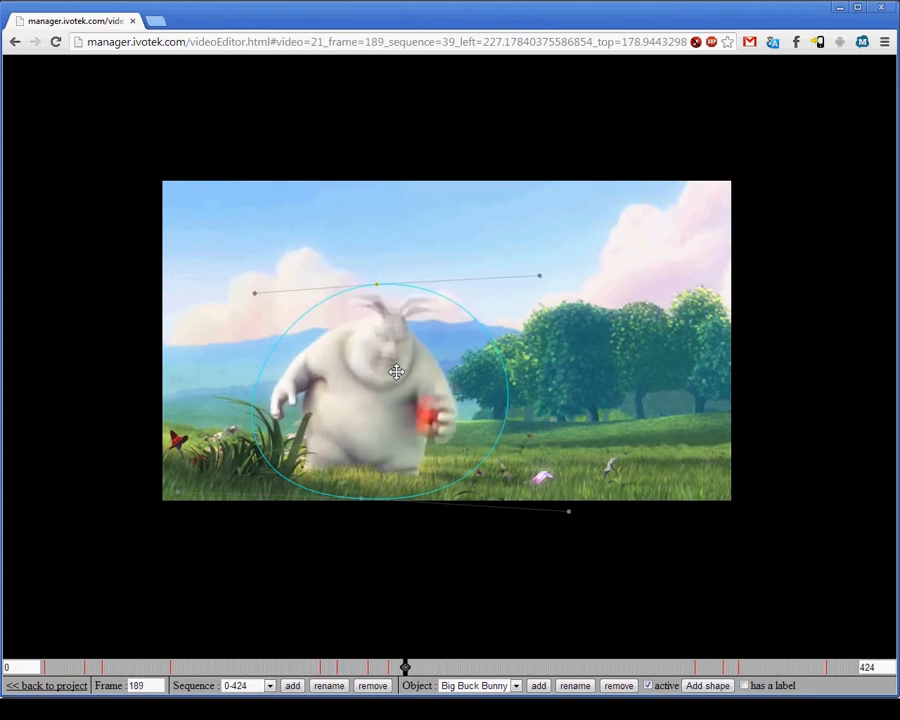
{"action": "scroll", "coordinate": [396, 372], "scroll_direction": "up", "scroll_amount": 1}
{"action": "scroll", "coordinate": [396, 372], "scroll_direction": "down", "scroll_amount": 10}
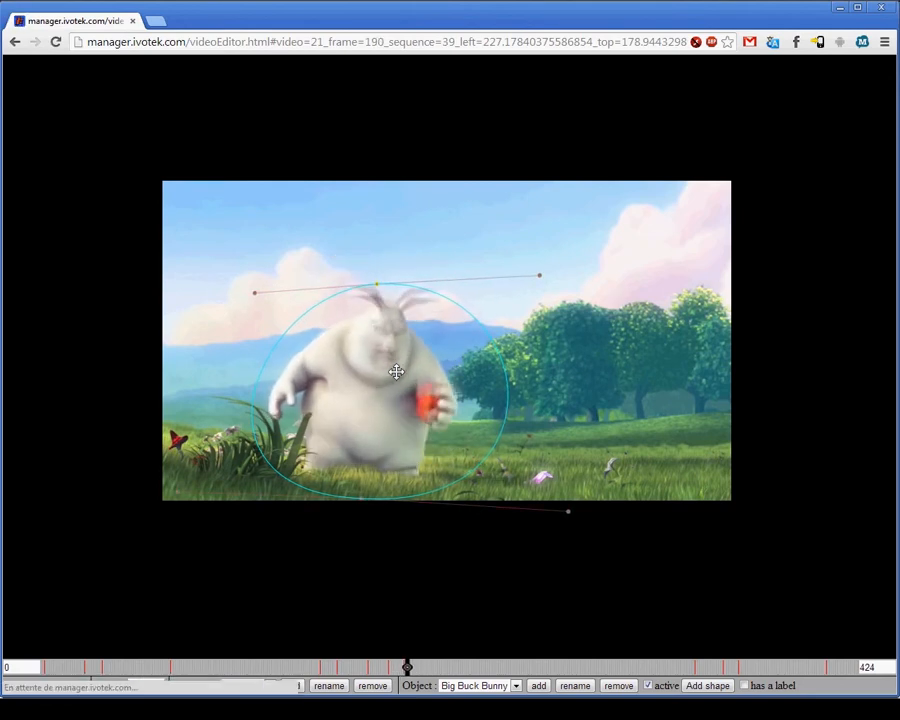
{"action": "left_click_drag", "start_coordinate": [381, 280], "coordinate": [359, 229]}
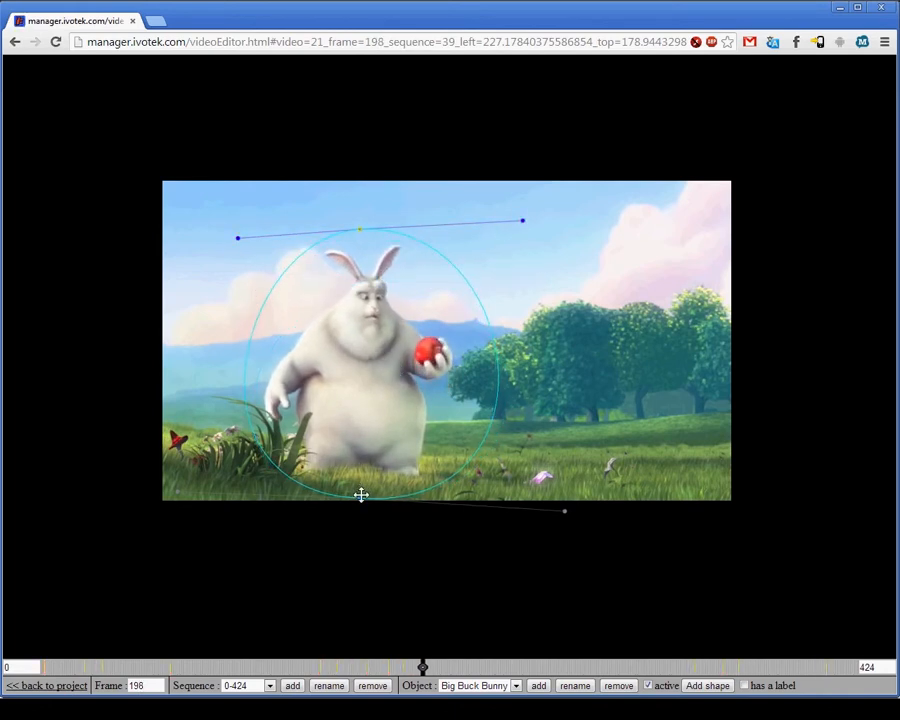
- Play on from frame 198 to about frame 389 to check that the outline follows the rabbit
{"action": "scroll", "coordinate": [368, 408], "scroll_direction": "down", "scroll_amount": 20}
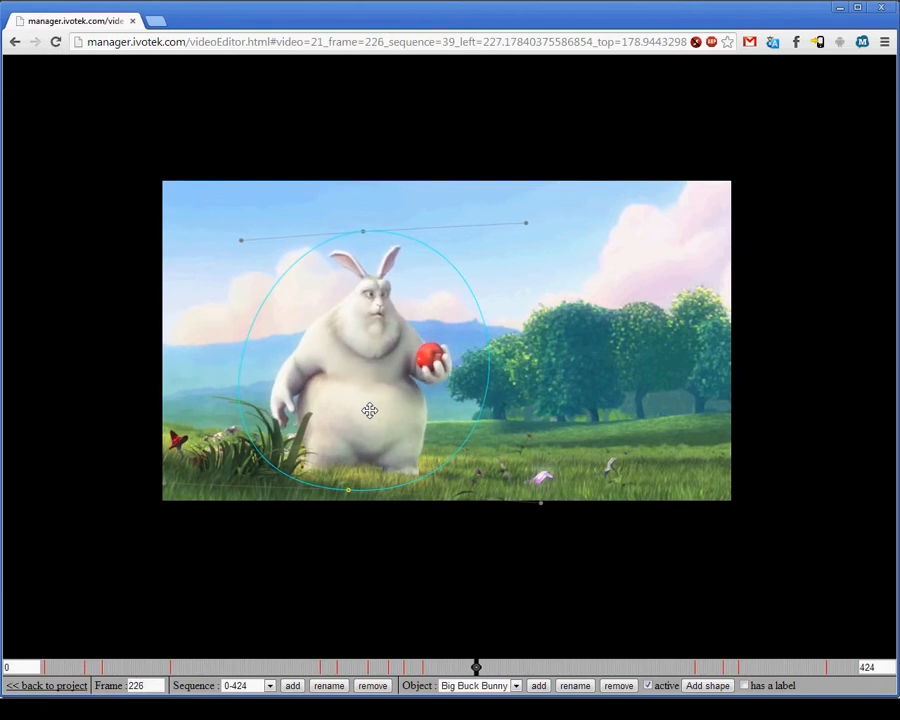
{"action": "scroll", "coordinate": [370, 410], "scroll_direction": "down", "scroll_amount": 13}
{"action": "scroll", "coordinate": [370, 410], "scroll_direction": "down", "scroll_amount": 11}
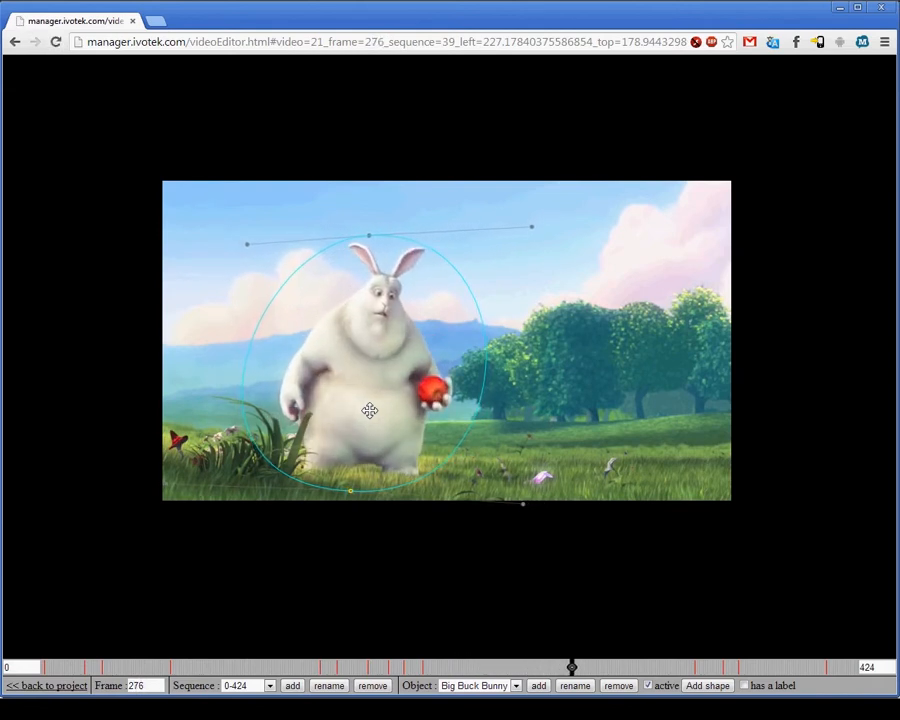
{"action": "scroll", "coordinate": [370, 410], "scroll_direction": "down", "scroll_amount": 20}
{"action": "scroll", "coordinate": [370, 410], "scroll_direction": "down", "scroll_amount": 20}
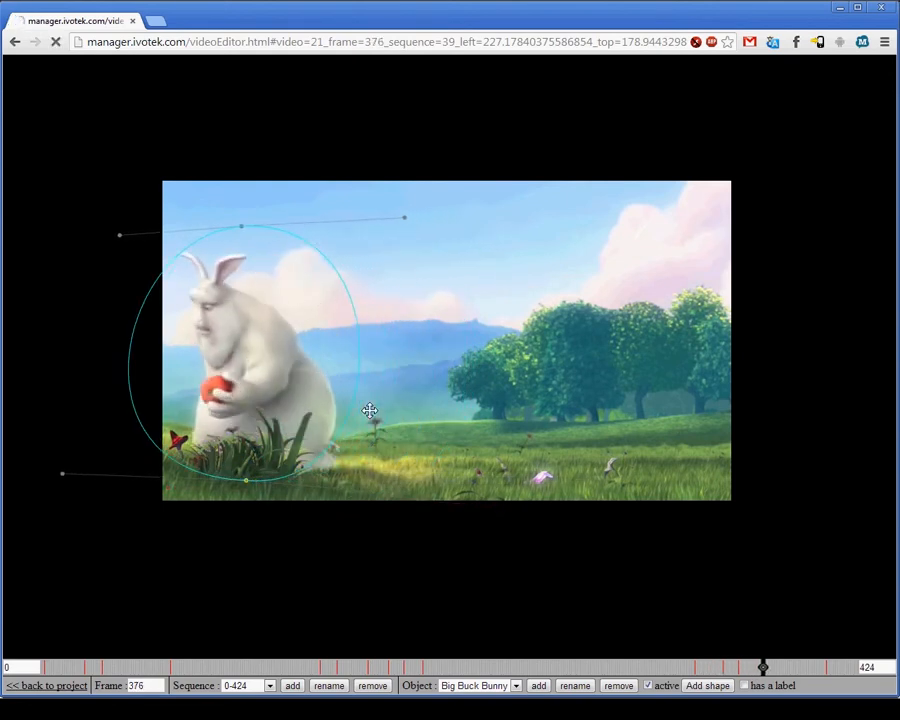
{"action": "scroll", "coordinate": [370, 410], "scroll_direction": "down", "scroll_amount": 20}
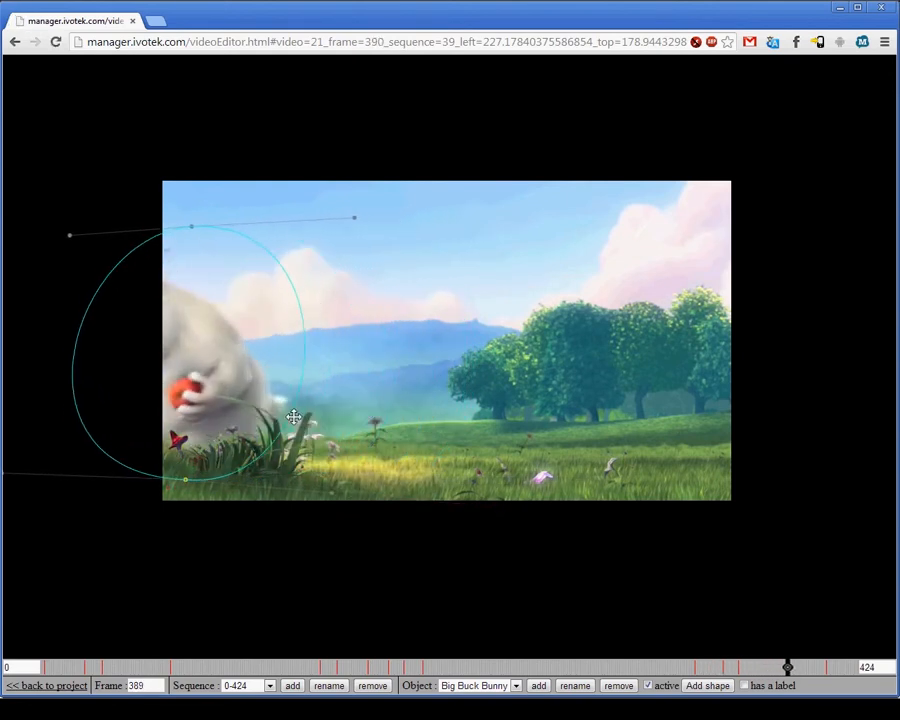
- Replay the whole sequence from frame 0 to check the outline's tracking of the rabbit
{"action": "left_click", "coordinate": [48, 667]}
{"action": "scroll", "coordinate": [130, 578], "scroll_direction": "down", "scroll_amount": 20}
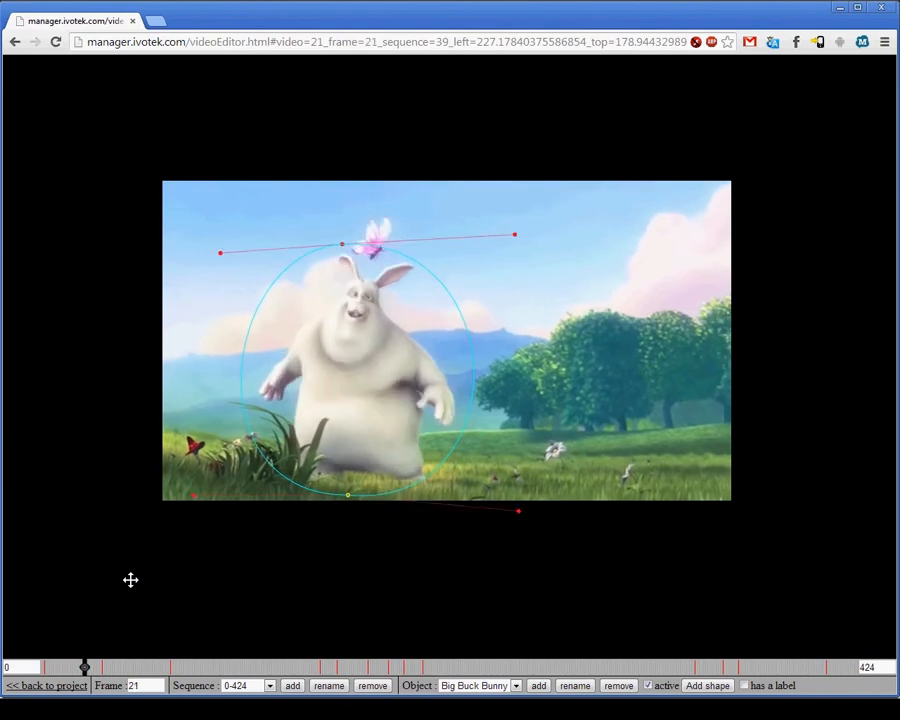
{"action": "scroll", "coordinate": [130, 580], "scroll_direction": "down", "scroll_amount": 20}
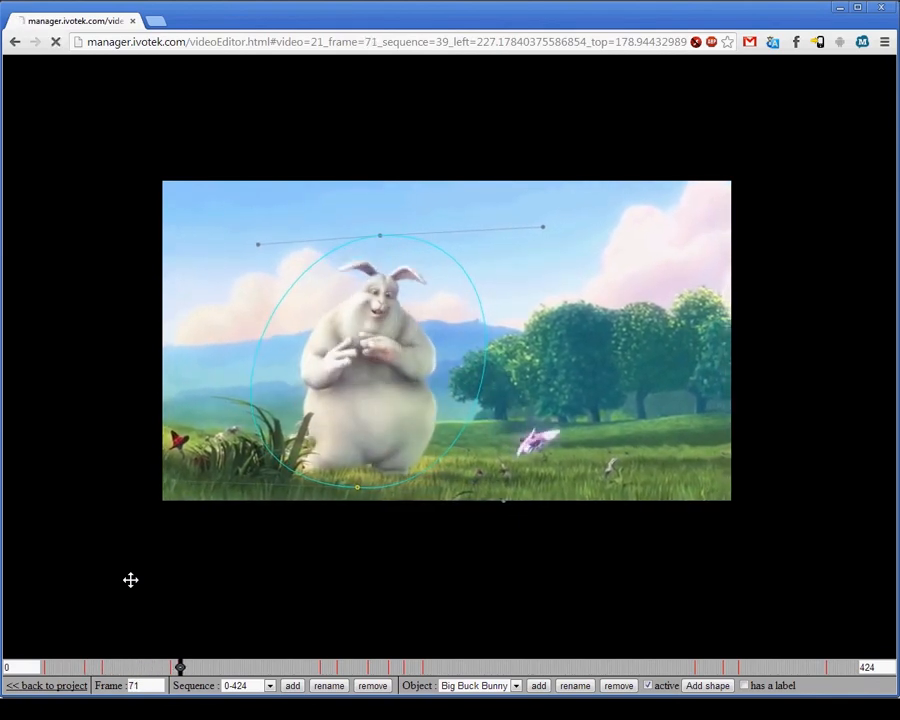
{"action": "scroll", "coordinate": [130, 580], "scroll_direction": "down", "scroll_amount": 20}
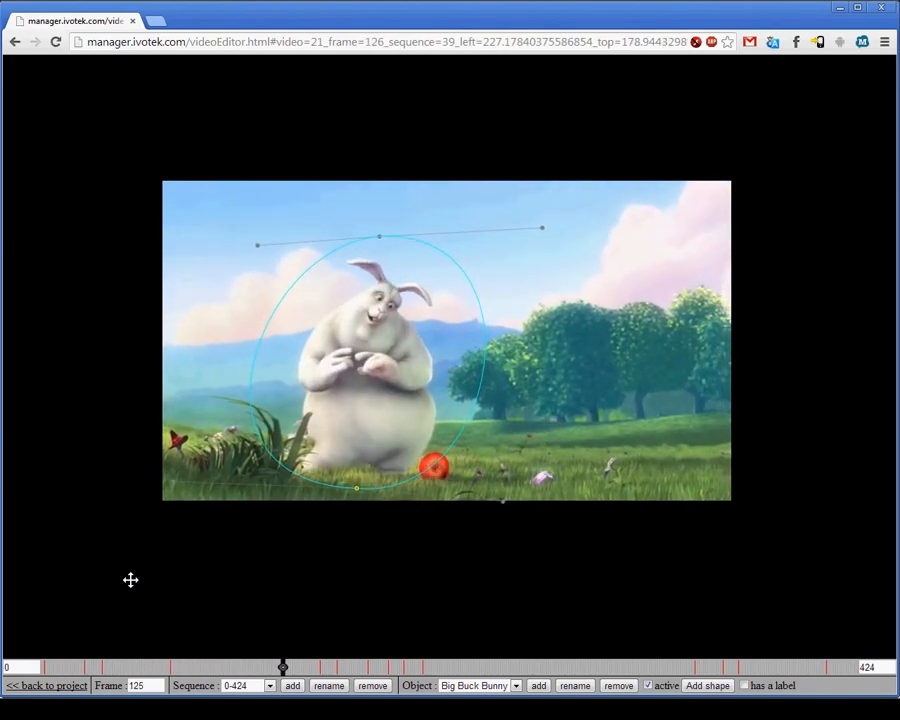
{"action": "scroll", "coordinate": [130, 580], "scroll_direction": "down", "scroll_amount": 20}
{"action": "scroll", "coordinate": [130, 580], "scroll_direction": "down", "scroll_amount": 20}
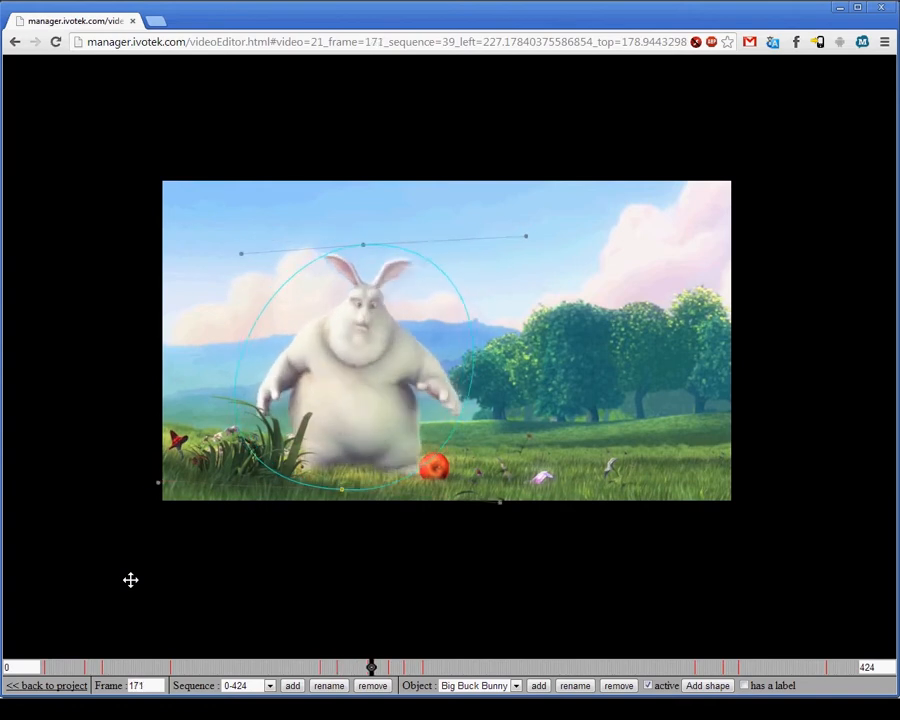
{"action": "scroll", "coordinate": [130, 580], "scroll_direction": "down", "scroll_amount": 13}
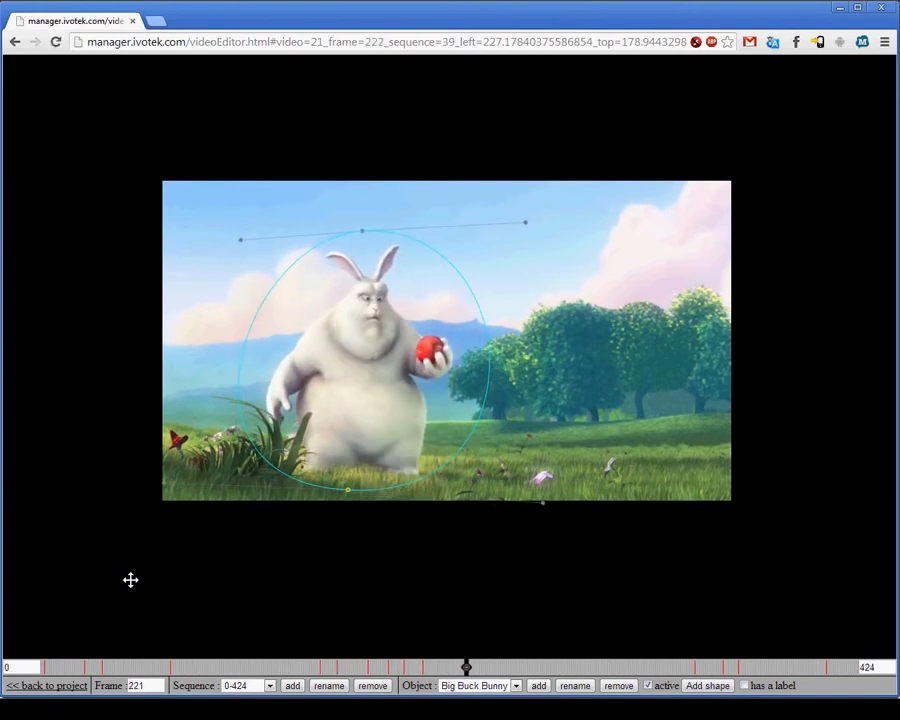
{"action": "scroll", "coordinate": [130, 580], "scroll_direction": "down", "scroll_amount": 20}
{"action": "scroll", "coordinate": [131, 580], "scroll_direction": "down", "scroll_amount": 20}
{"action": "scroll", "coordinate": [131, 580], "scroll_direction": "down", "scroll_amount": 20}
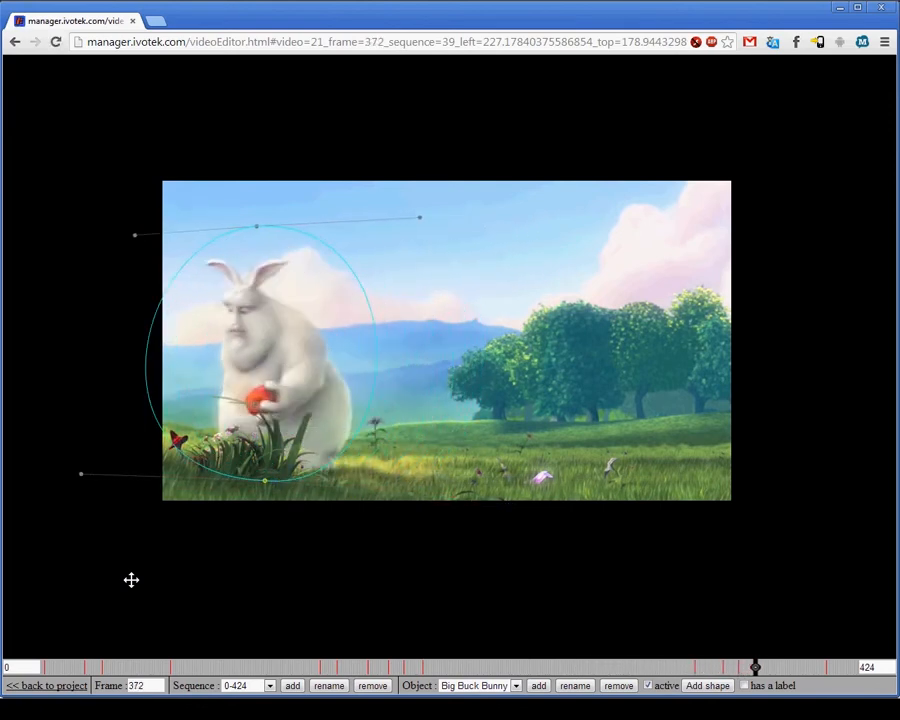
{"action": "scroll", "coordinate": [131, 580], "scroll_direction": "down", "scroll_amount": 20}
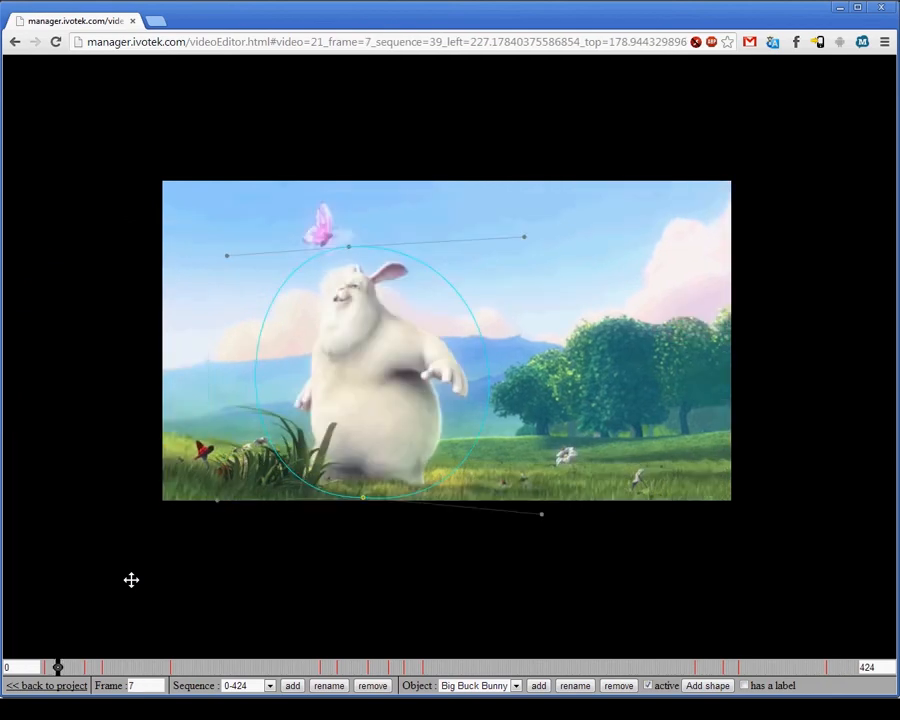
{"action": "scroll", "coordinate": [131, 580], "scroll_direction": "down", "scroll_amount": 11}
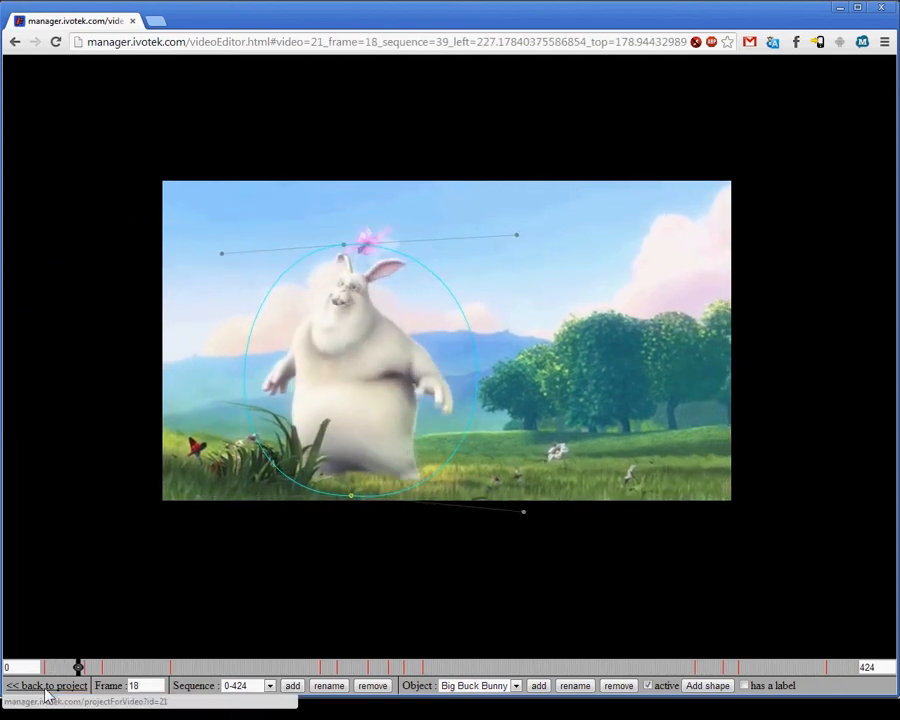
- Deploy the project's last changes and reload the tutorial1.html page on dev.ivotek.com
{"action": "left_click", "coordinate": [45, 686]}
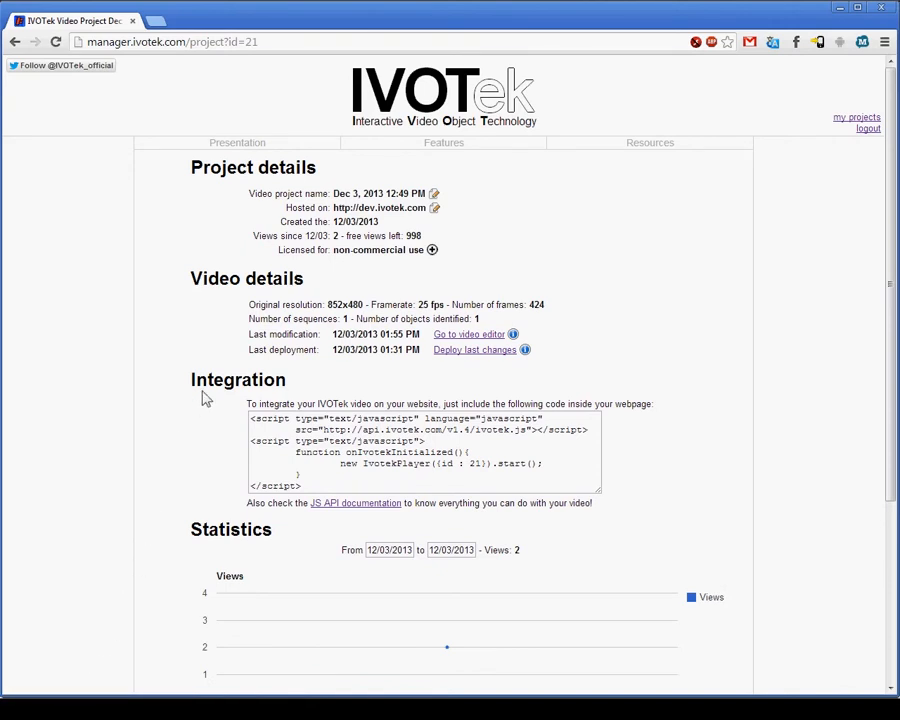
{"action": "left_click", "coordinate": [461, 351]}
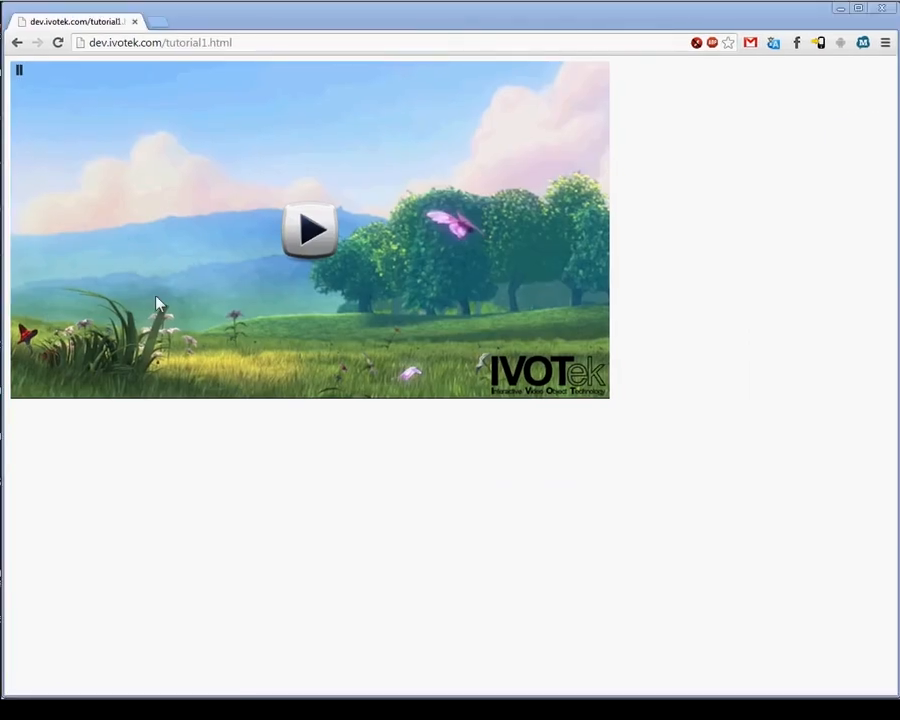
{"action": "left_click", "coordinate": [58, 42]}
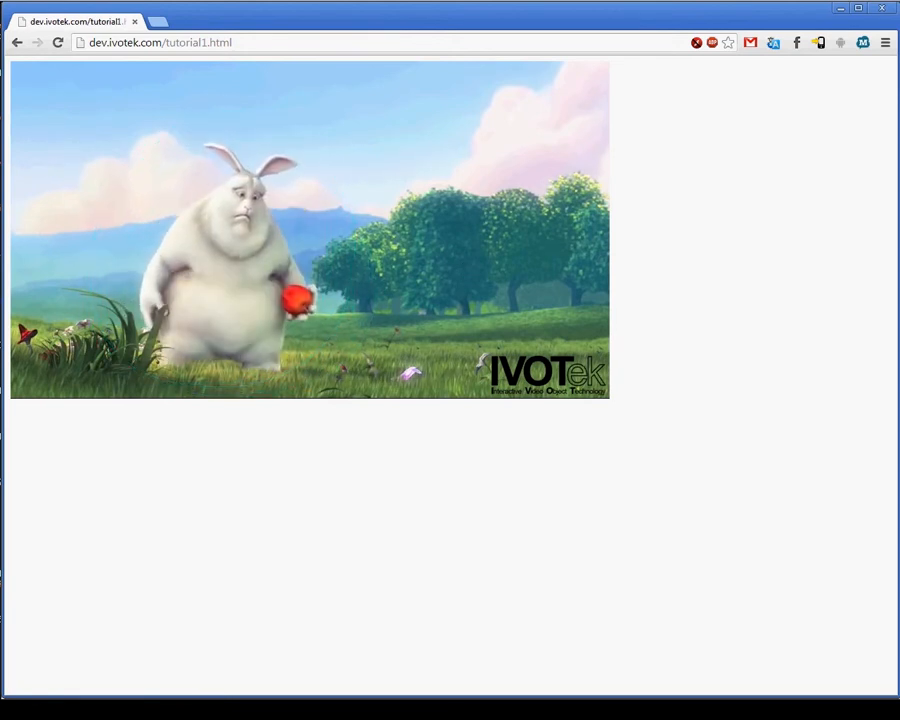
- Switch to FileZilla and open the remote tutorial1.html for editing, reopening the existing local file
{"action": "key", "text": "alt+Tab"}
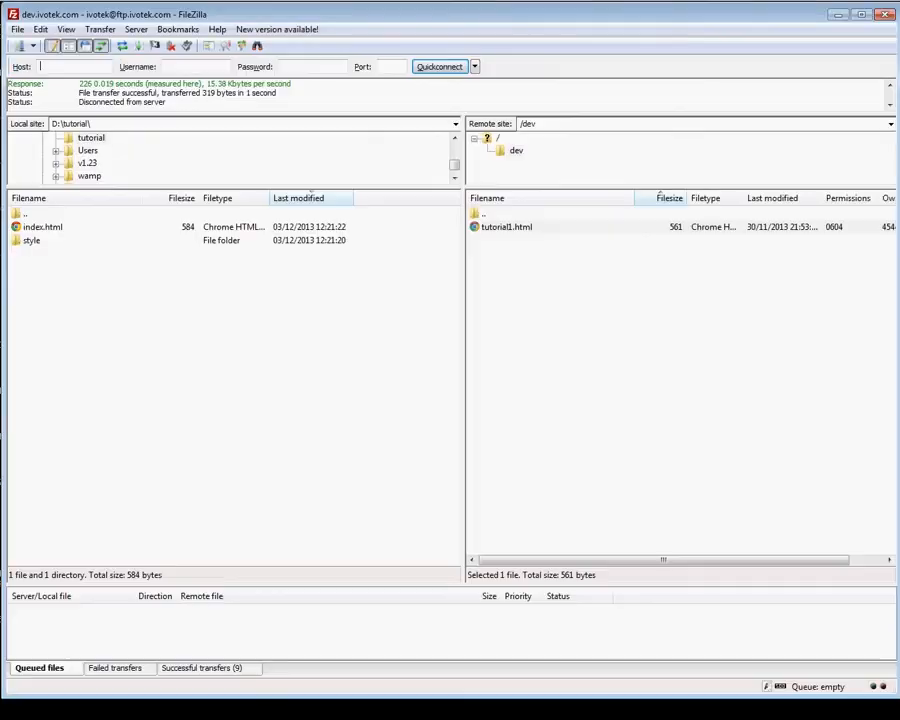
{"action": "right_click", "coordinate": [497, 228]}
{"action": "left_click", "coordinate": [524, 266]}
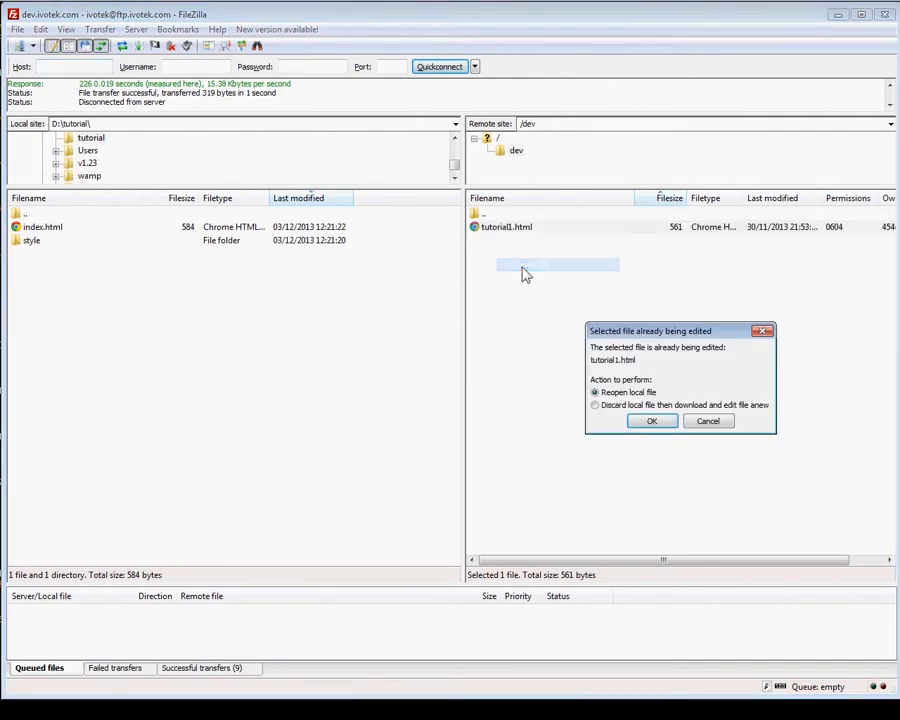
{"action": "left_click", "coordinate": [651, 420]}
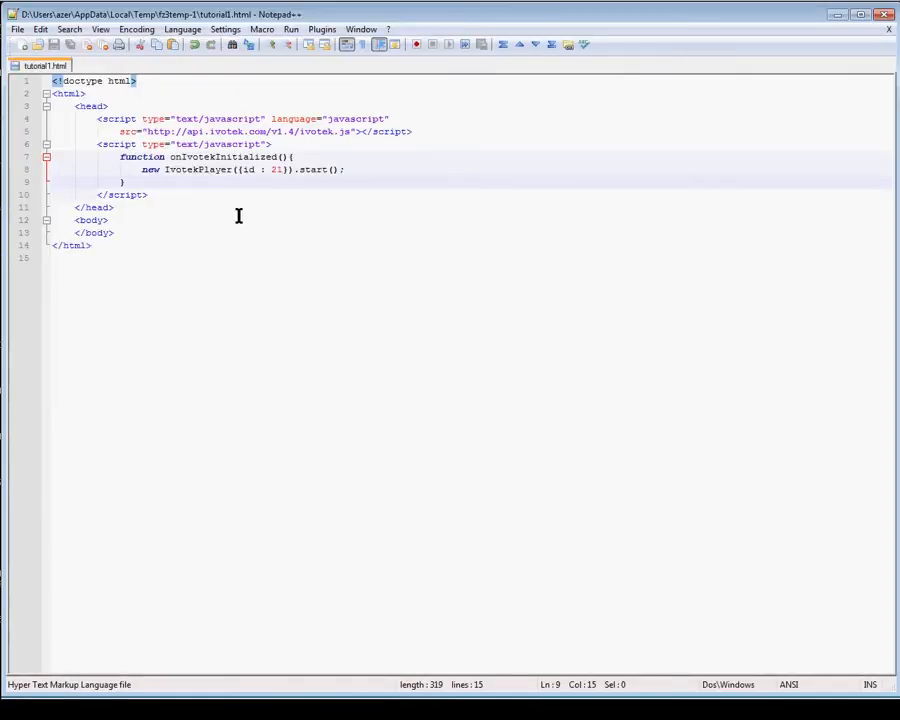
- Move the id : 21 option onto its own indented line inside the IvotekPlayer call
{"action": "left_click", "coordinate": [241, 169]}
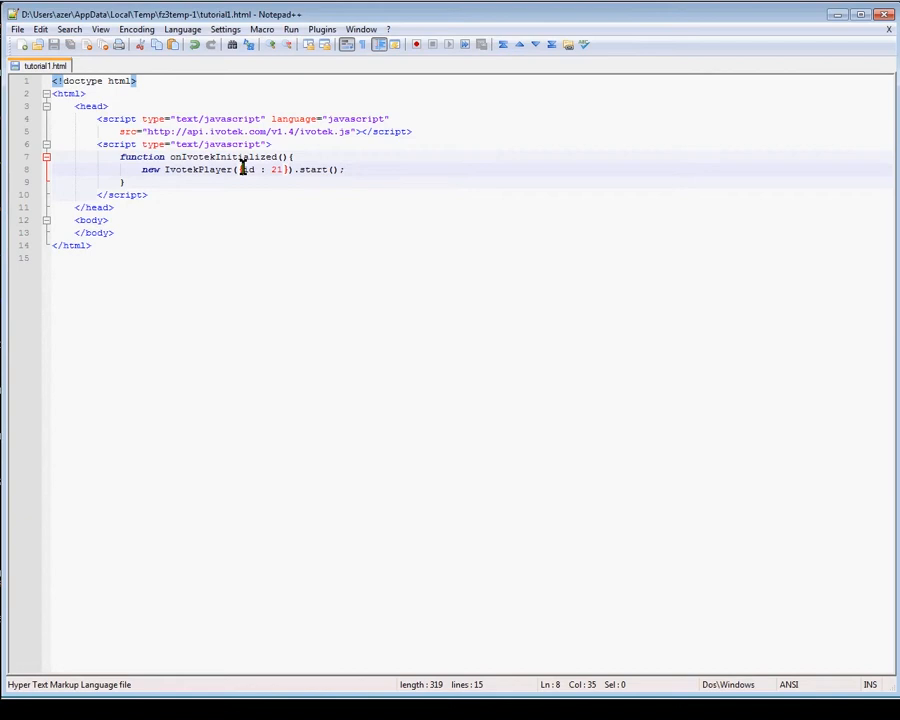
{"action": "key", "text": "shift+Right"}
{"action": "key", "text": "shift+Right"}
{"action": "key", "text": "shift+Right"}
{"action": "key", "text": "shift+Right"}
{"action": "key", "text": "shift+Right"}
{"action": "key", "text": "shift+Right"}
{"action": "key", "text": "shift+Right"}
{"action": "key", "text": "shift+Left"}
{"action": "key", "text": "shift+Left"}
{"action": "key", "text": "shift+Left"}
{"action": "key", "text": "shift+Left"}
{"action": "key", "text": "shift+Left"}
{"action": "key", "text": "shift+Left"}
{"action": "key", "text": "shift+Left"}
{"action": "key", "text": "Return"}
{"action": "key", "text": "Tab"}
- Put the closing }).start(); on its own line and add a comma and a new line after id : 21
{"action": "key", "text": "Right"}
{"action": "key", "text": "Right"}
{"action": "key", "text": "Right"}
{"action": "key", "text": "Right"}
{"action": "key", "text": "Right"}
{"action": "key", "text": "Right"}
{"action": "key", "text": "Right"}
{"action": "key", "text": "Right"}
{"action": "key", "text": "Right"}
{"action": "key", "text": "Right"}
{"action": "key", "text": "Left"}
{"action": "key", "text": "Left"}
{"action": "key", "text": "Left"}
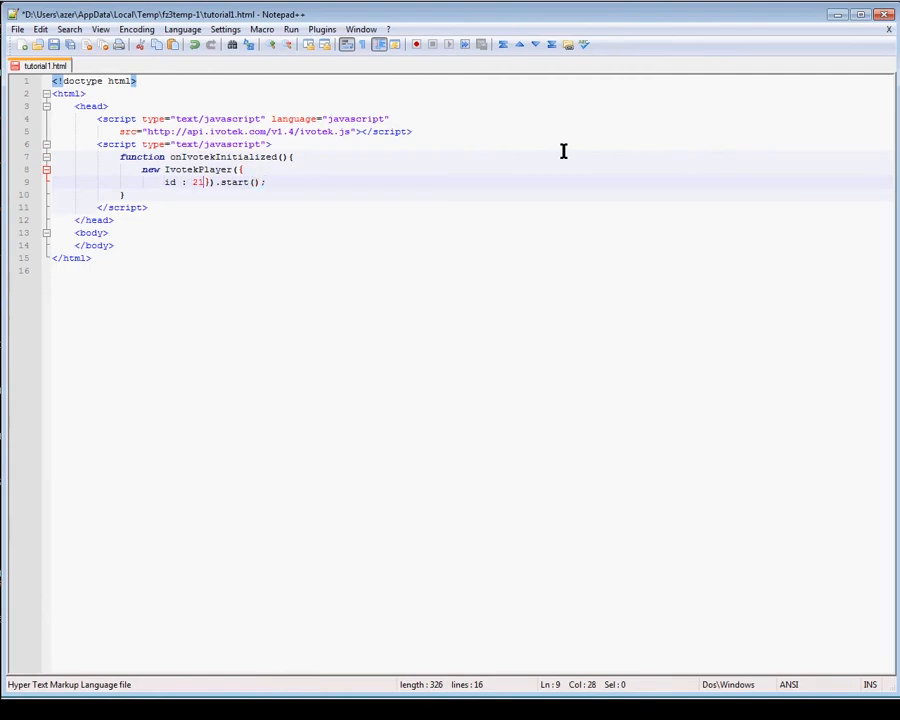
{"action": "key", "text": "Return"}
{"action": "key", "text": "Return"}
{"action": "key", "text": "BackSpace"}
{"action": "key", "text": "Up"}
{"action": "key", "text": "Up"}
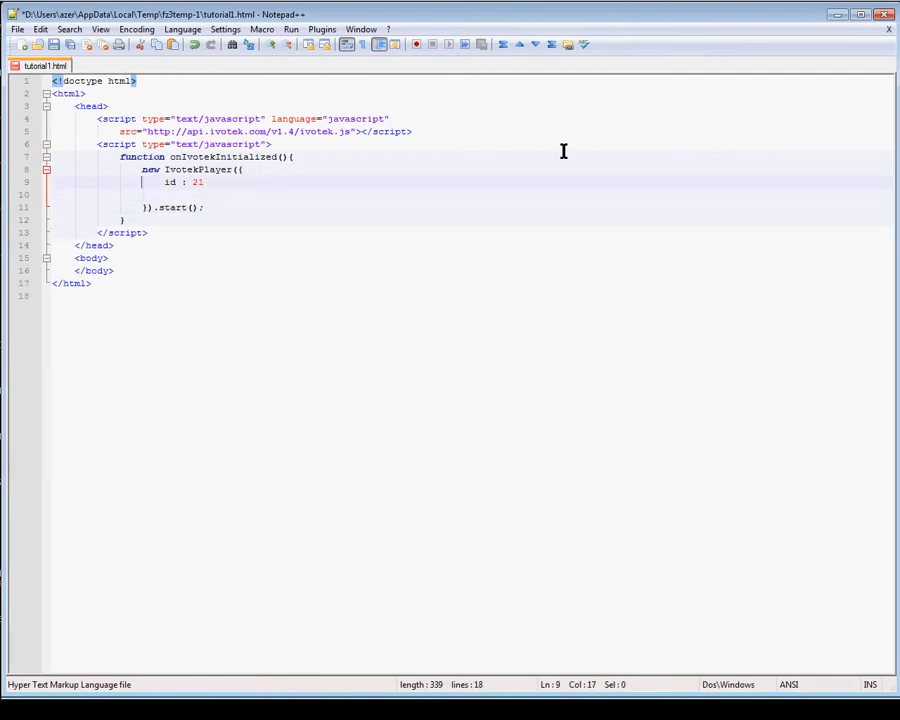
{"action": "type", "text": ","}
{"action": "key", "text": "Return"}
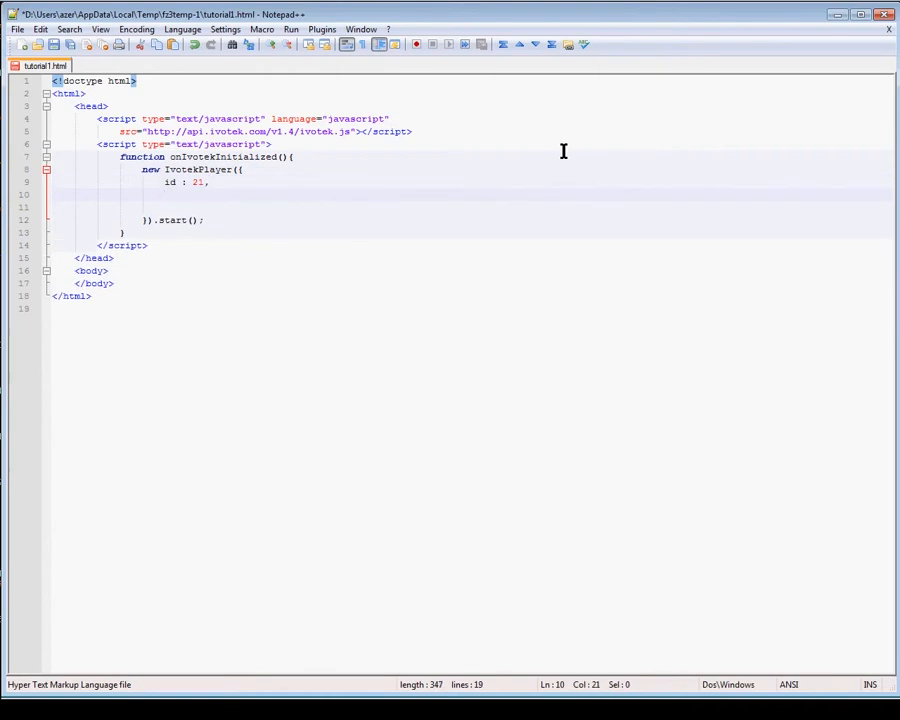
- Switch to the browser's IVOTek JavaScript API reference and copy the displayOutlineOnHover option name
{"action": "key", "text": "alt+Tab"}
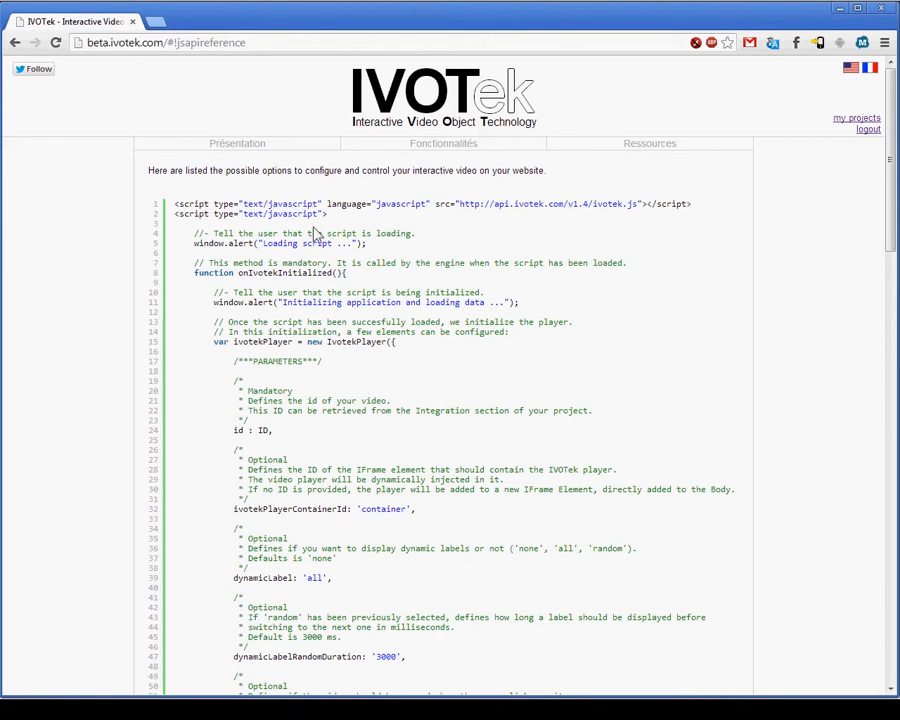
{"action": "scroll", "coordinate": [313, 233], "scroll_direction": "down", "scroll_amount": 3}
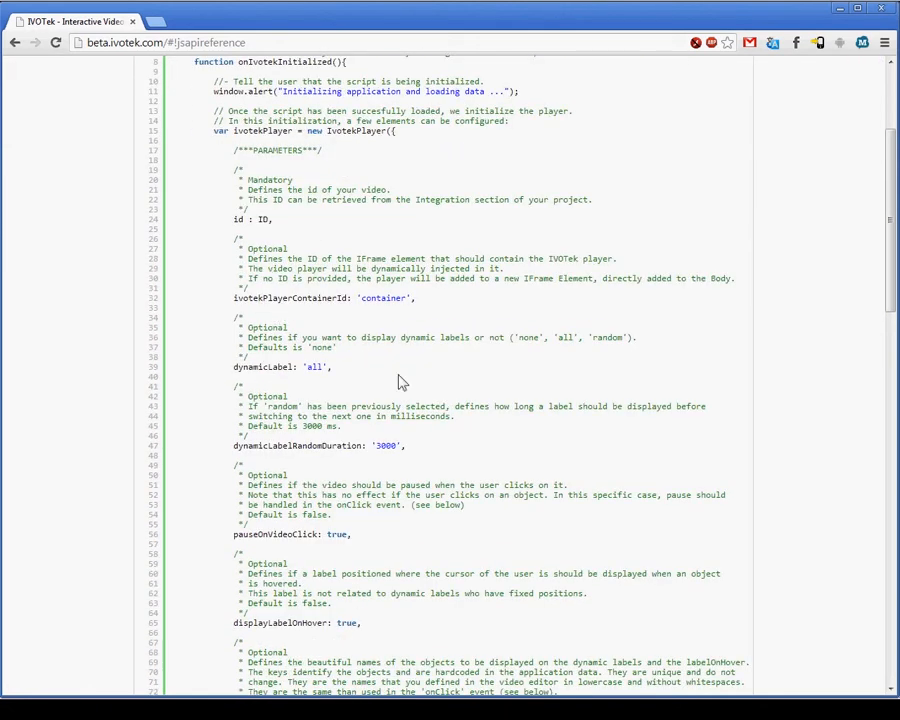
{"action": "scroll", "coordinate": [350, 425], "scroll_direction": "down", "scroll_amount": 1}
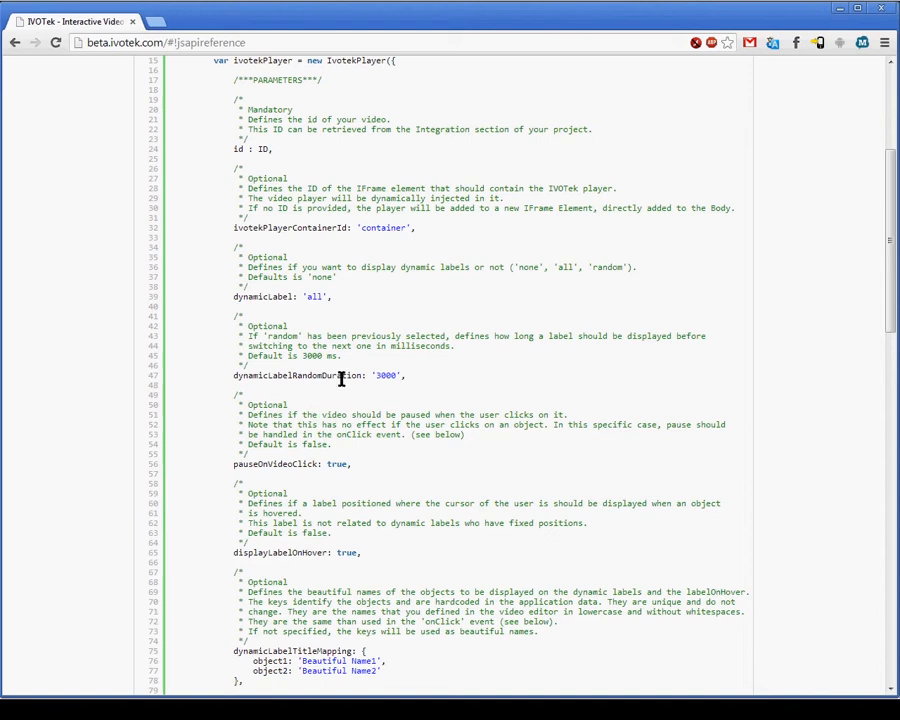
{"action": "scroll", "coordinate": [347, 378], "scroll_direction": "down", "scroll_amount": 3}
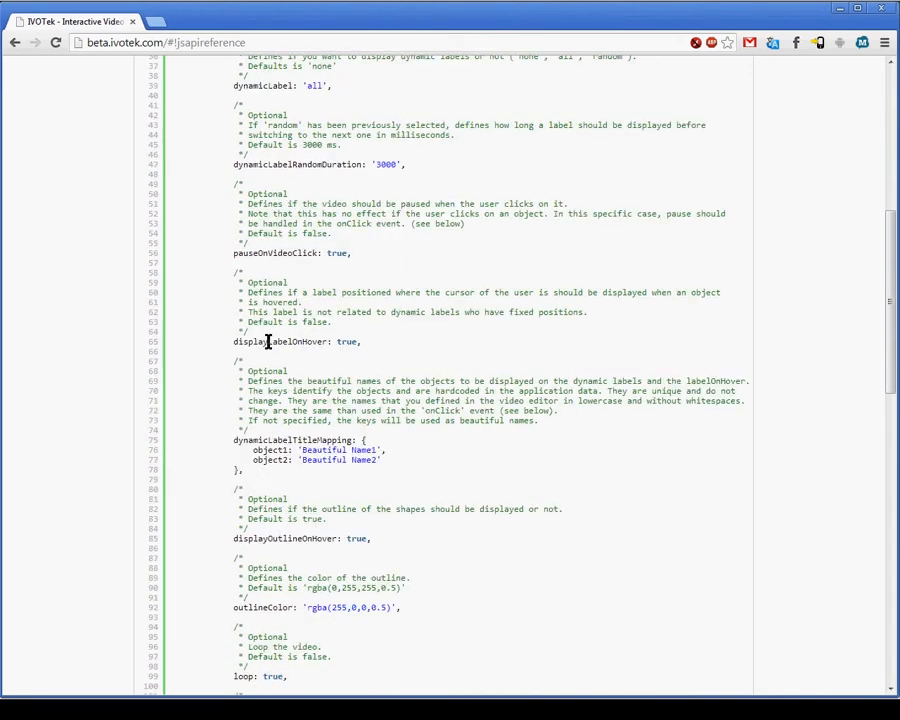
{"action": "scroll", "coordinate": [268, 342], "scroll_direction": "down", "scroll_amount": 1}
{"action": "double_click", "coordinate": [255, 469]}
{"action": "scroll", "coordinate": [347, 472], "scroll_direction": "down", "scroll_amount": 7}
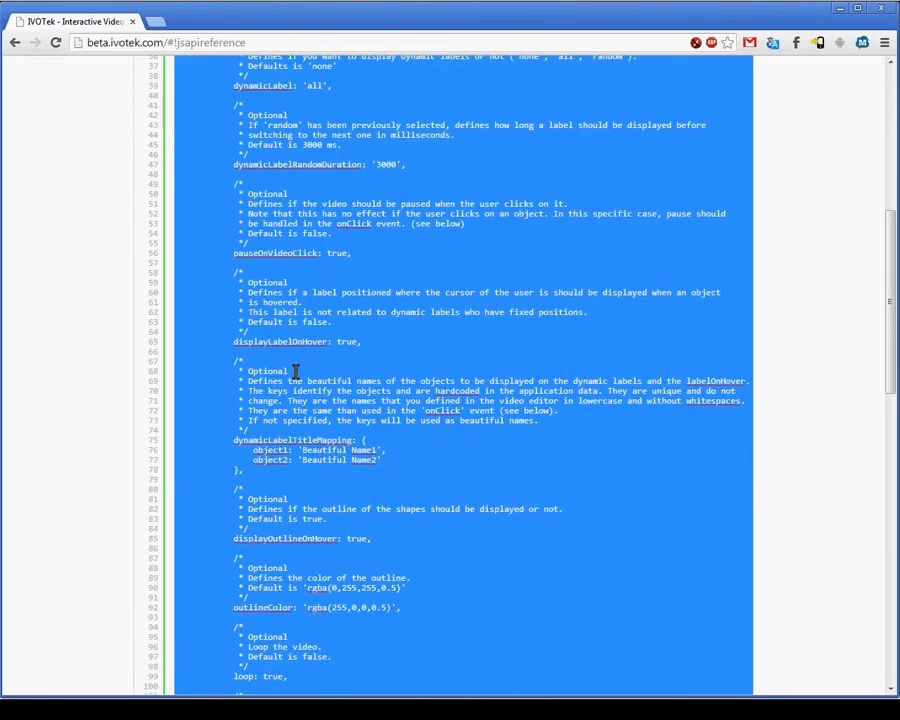
{"action": "left_click", "coordinate": [294, 350]}
{"action": "double_click", "coordinate": [262, 538]}
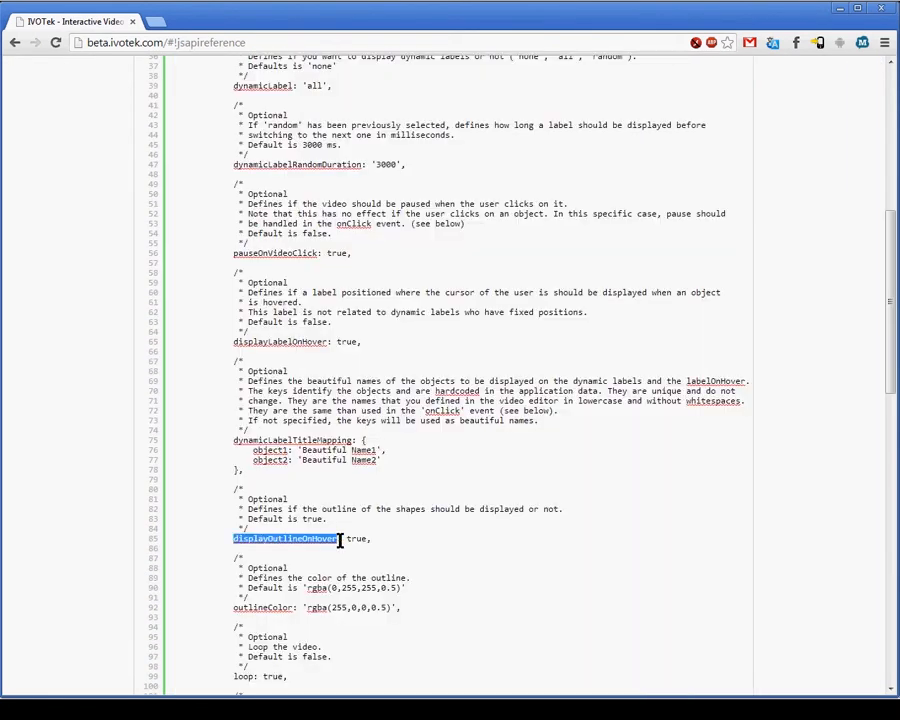
{"action": "key", "text": "ctrl+c"}
- Switch back to Notepad++ and add displayOutlineOnHover: false, and loop: true, on separate lines below the id option
{"action": "key", "text": "alt+Tab"}
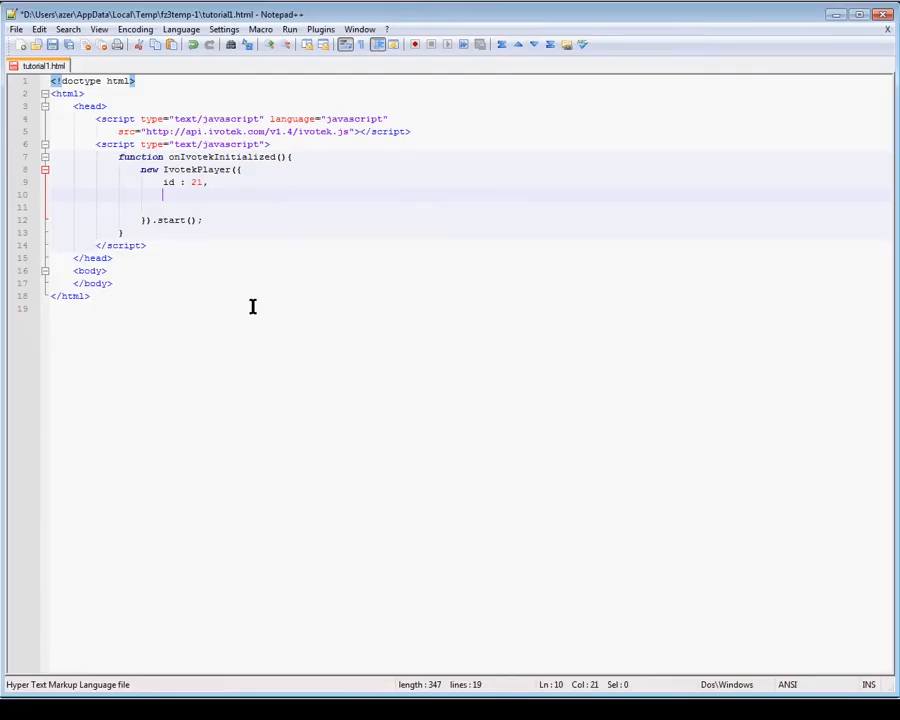
{"action": "key", "text": "ctrl+v"}
{"action": "type", "text": ": false,"}
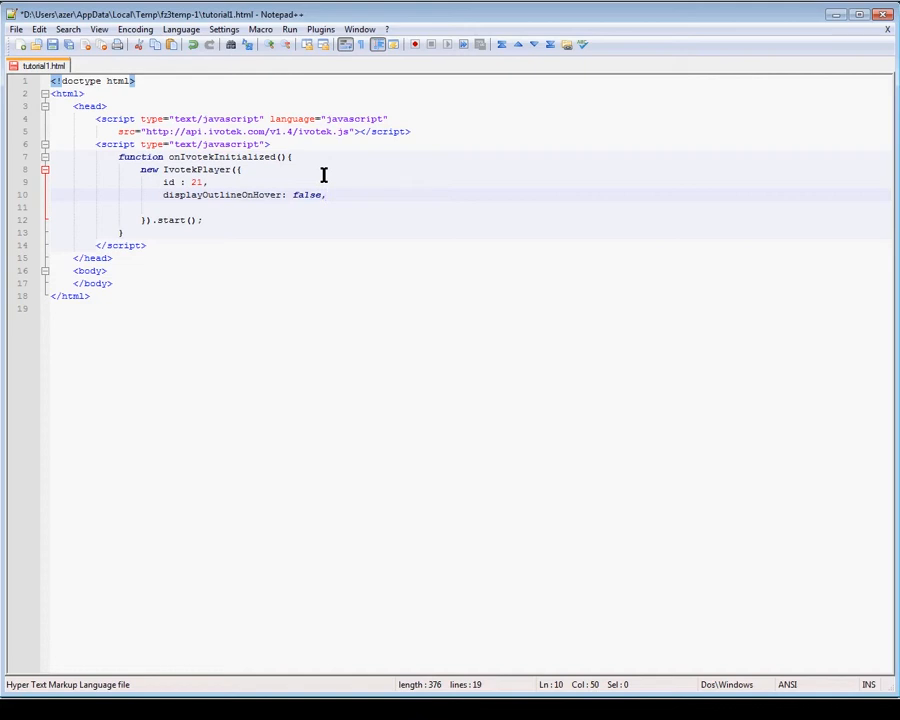
{"action": "key", "text": "Return"}
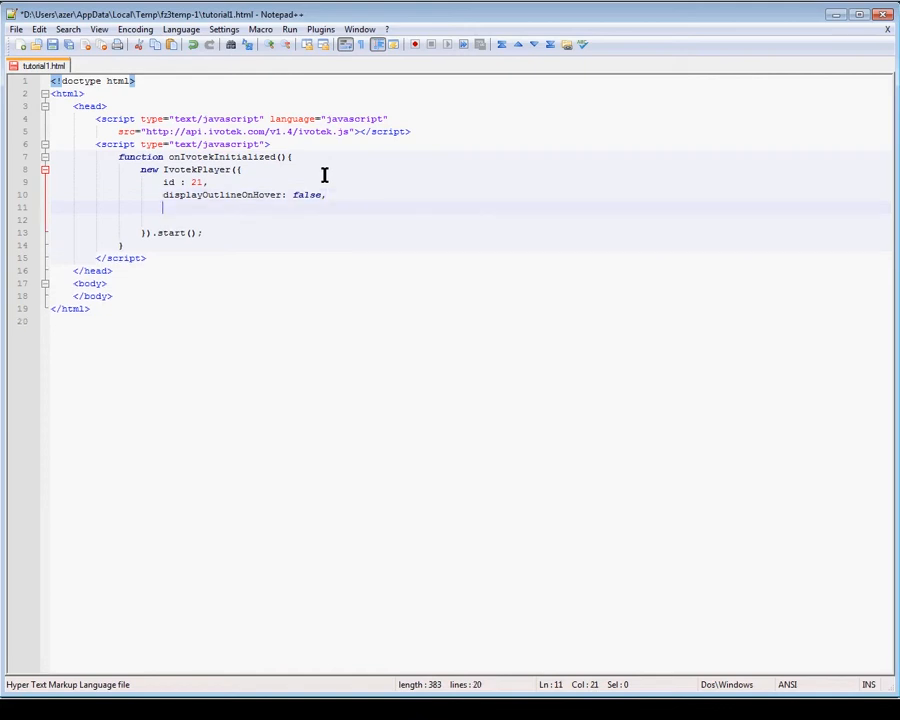
{"action": "type", "text": "loop: true,"}
{"action": "key", "text": "Return"}
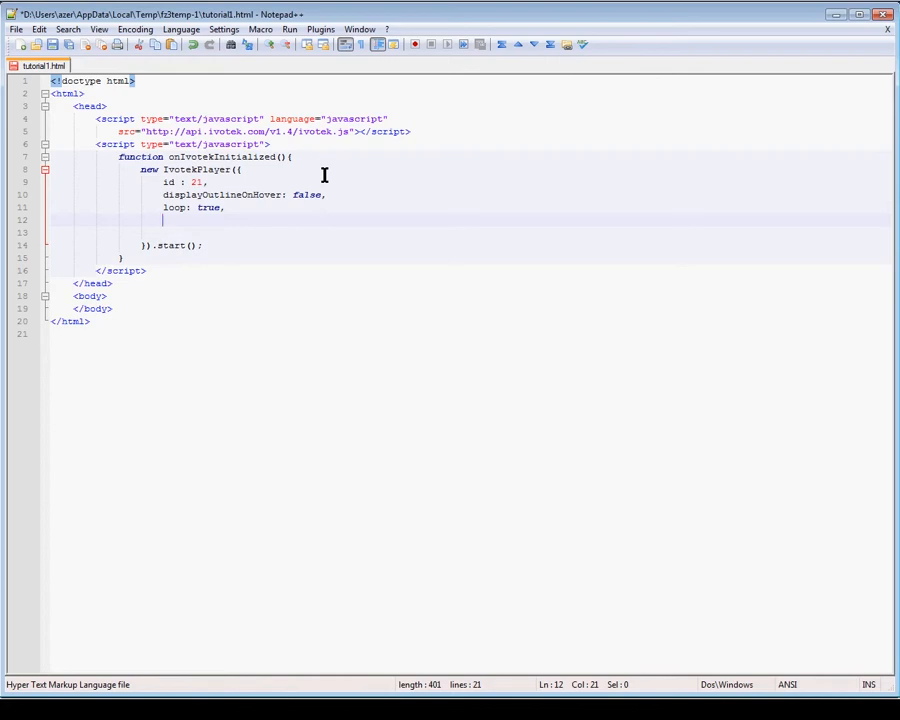
- Add an empty onClick: function() { } handler below the loop option
{"action": "type", "text": "onClick "}
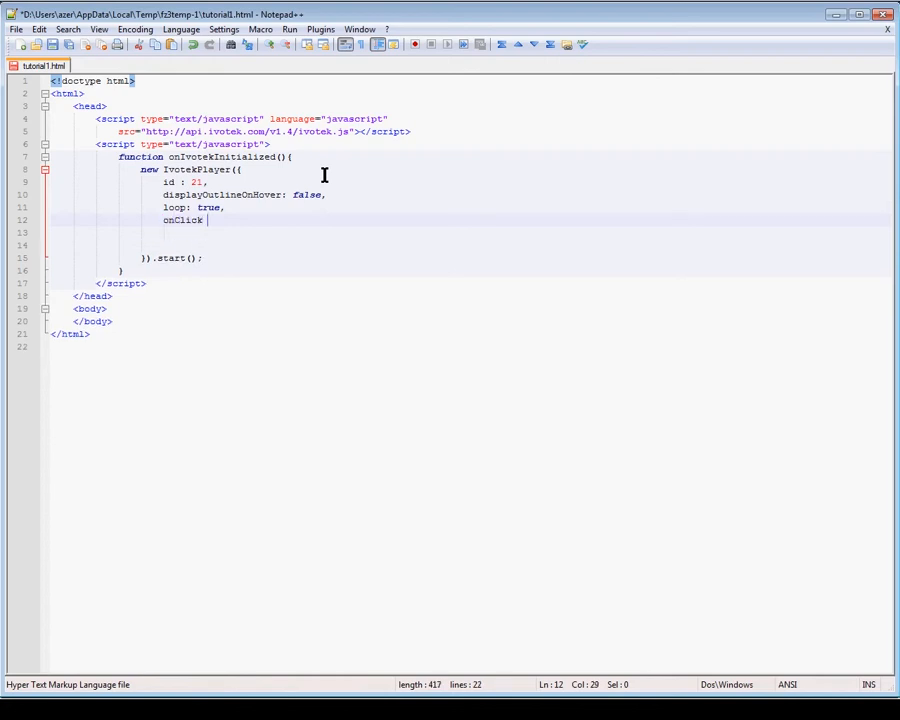
{"action": "type", "text": "= func"}
{"action": "key", "text": "BackSpace"}
{"action": "key", "text": "BackSpace"}
{"action": "key", "text": "BackSpace"}
{"action": "key", "text": "BackSpace"}
{"action": "key", "text": "BackSpace"}
{"action": "type", "text": ": function() {"}
{"action": "key", "text": "Return"}
{"action": "type", "text": "}"}
- Give the onClick function the parameter objectName
{"action": "key", "text": "Up"}
{"action": "key", "text": "End"}
{"action": "key", "text": "Left"}
{"action": "key", "text": "Left"}
{"action": "key", "text": "Left"}
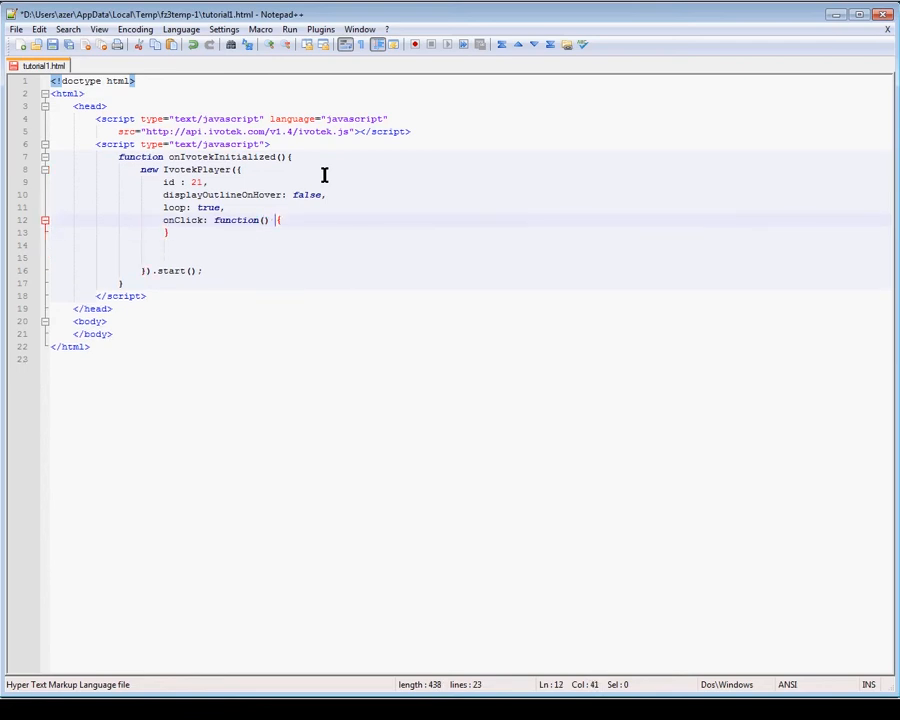
{"action": "type", "text": "o"}
{"action": "key", "text": "BackSpace"}
{"action": "type", "text": "objectName"}
- Write window.alert('You clicked on '+objectName+'!'); as the indented body of the onClick function
{"action": "key", "text": "Up"}
{"action": "key", "text": "Down"}
{"action": "key", "text": "End"}
{"action": "key", "text": "Return"}
{"action": "key", "text": "Tab"}
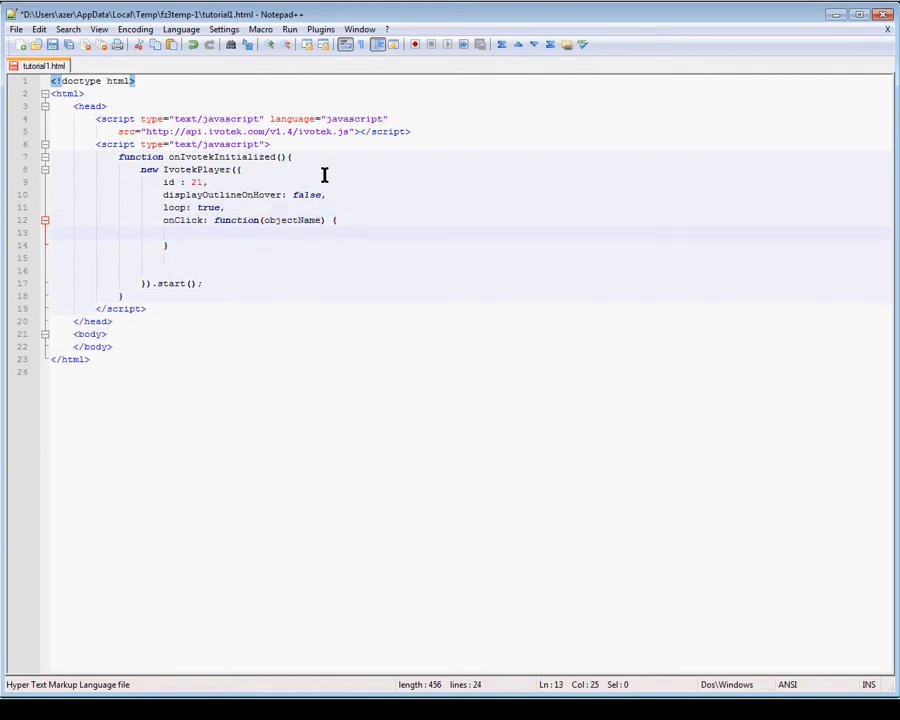
{"action": "type", "text": "window.alert('You cli"}
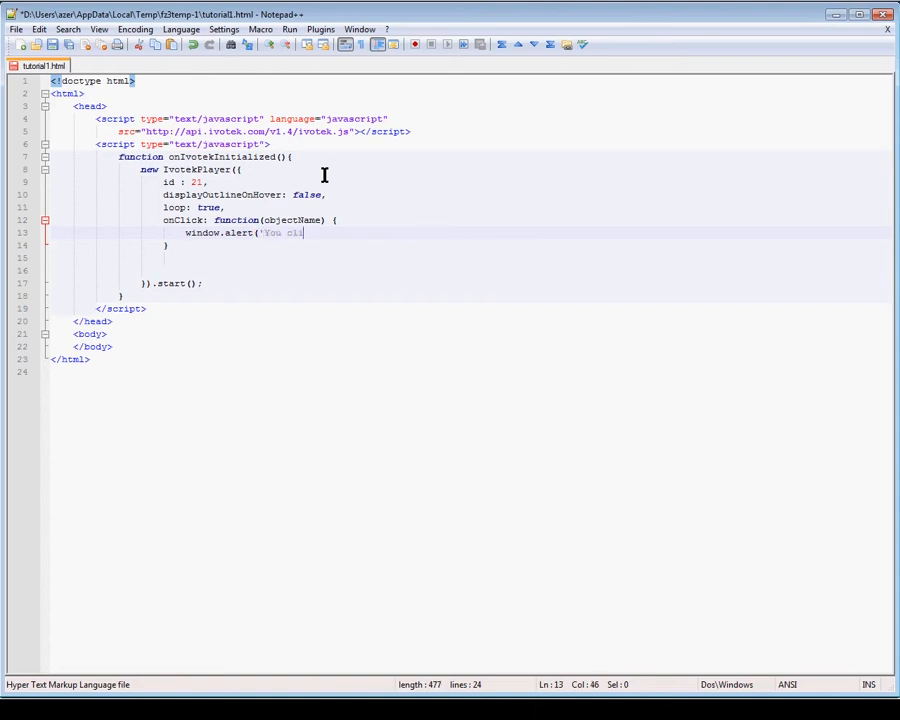
{"action": "type", "text": "cked on '+objectName"}
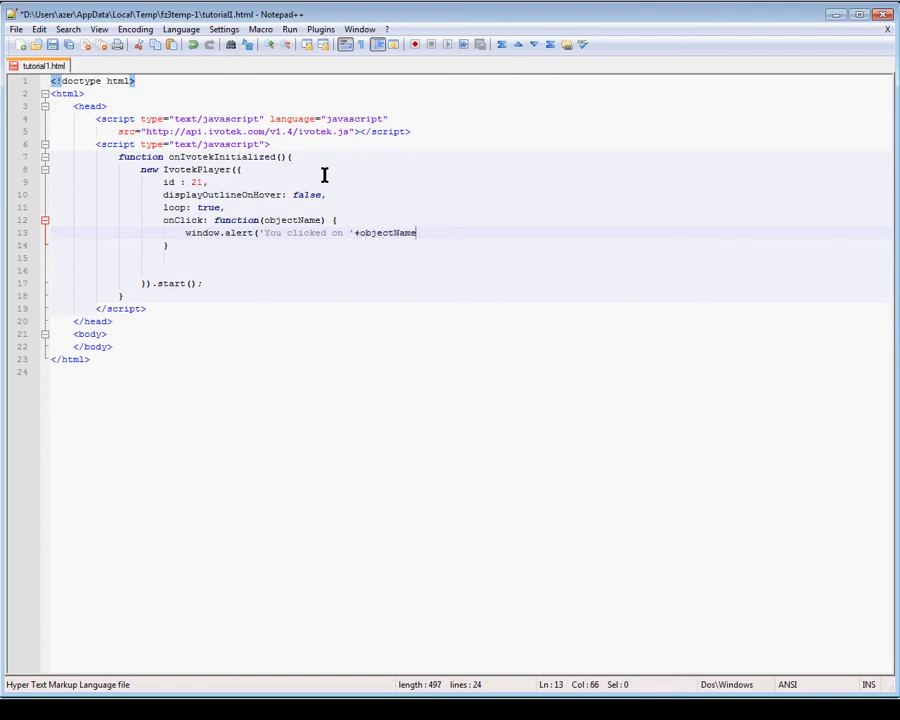
{"action": "type", "text": "+'!')"}
- Delete the blank lines between the onClick function and }).start();, and save tutorial1.html
{"action": "key", "text": "Down"}
{"action": "key", "text": "Down"}
{"action": "key", "text": "Home"}
{"action": "key", "text": "shift+Down"}
{"action": "key", "text": "shift+Down"}
{"action": "key", "text": "Delete"}
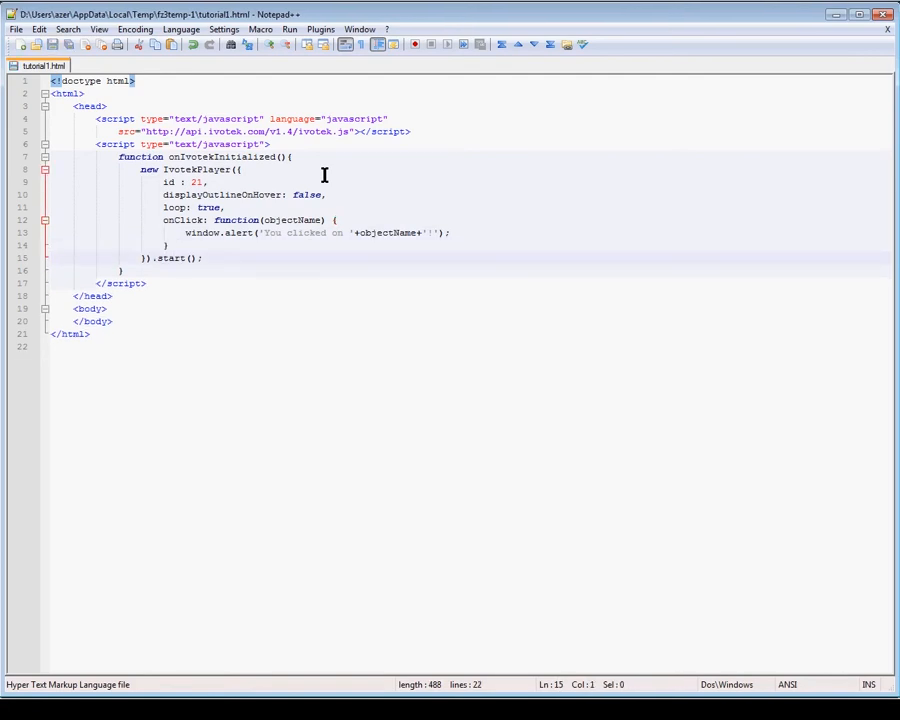
{"action": "key", "text": "ctrl+s"}
- Upload the changed tutorial1.html to the server in FileZilla and reload the dev.ivotek.com/tutorial1.html page in the browser
{"action": "left_click", "coordinate": [424, 398]}
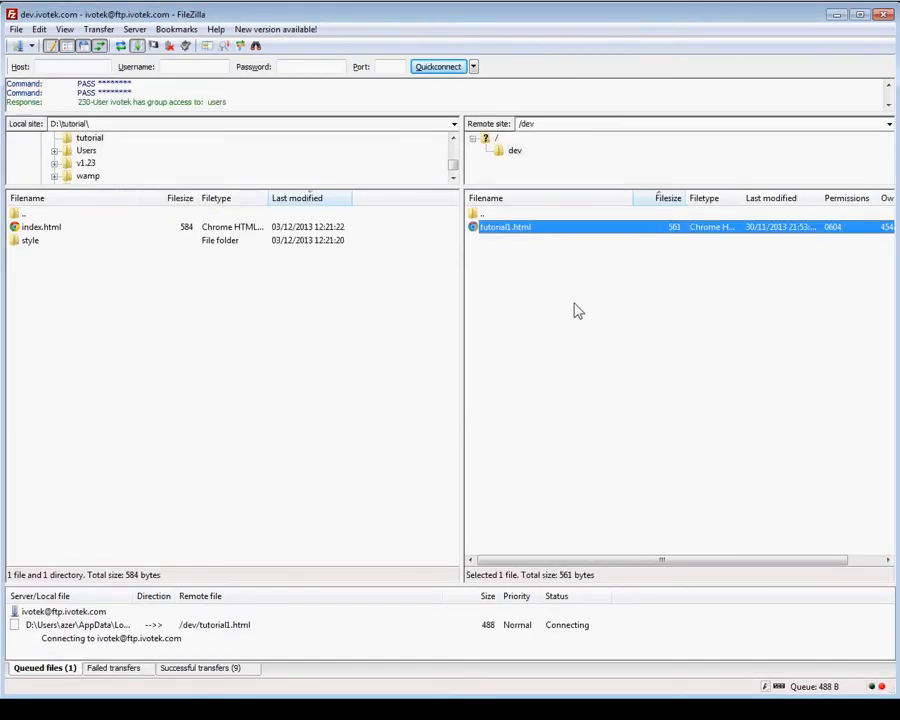
{"action": "key", "text": "alt+Tab"}
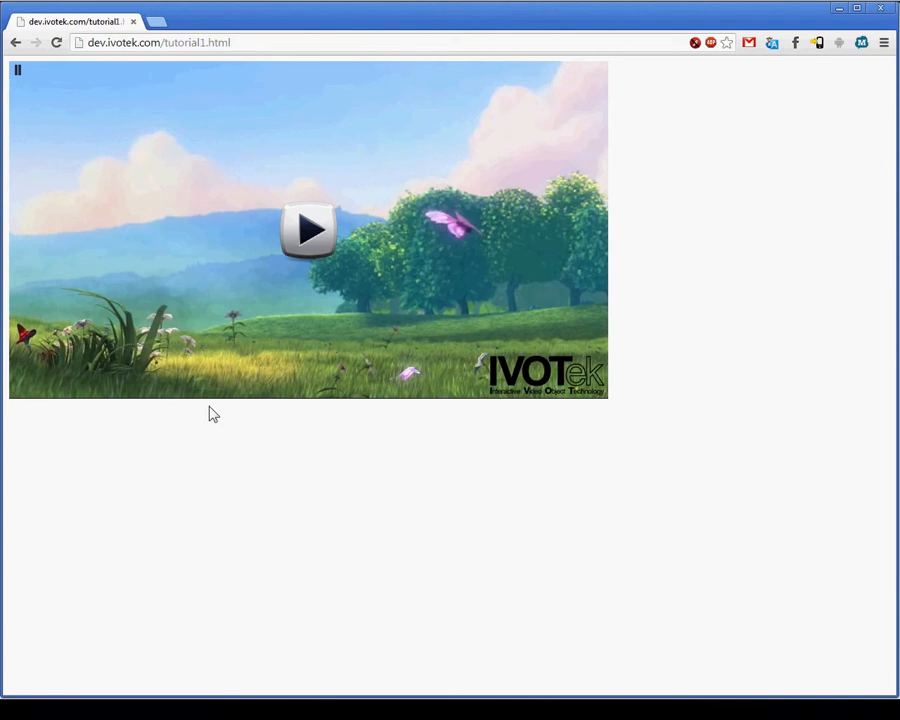
{"action": "key", "text": "F5"}
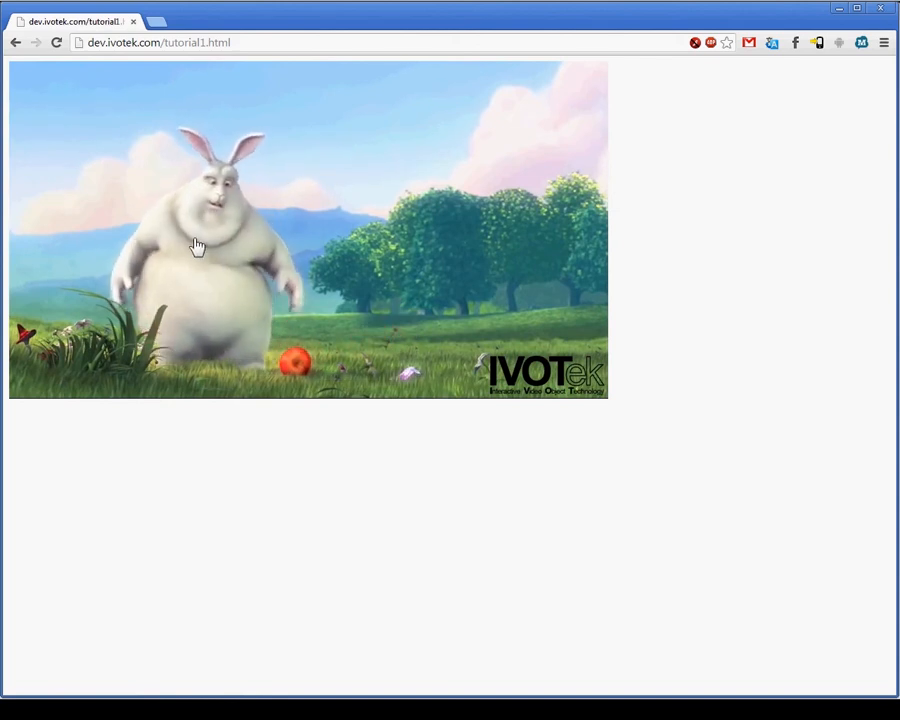
- Test the onClick handler on the rabbit at three moments of the playing video, dismissing each alert
{"action": "left_click", "coordinate": [245, 247]}
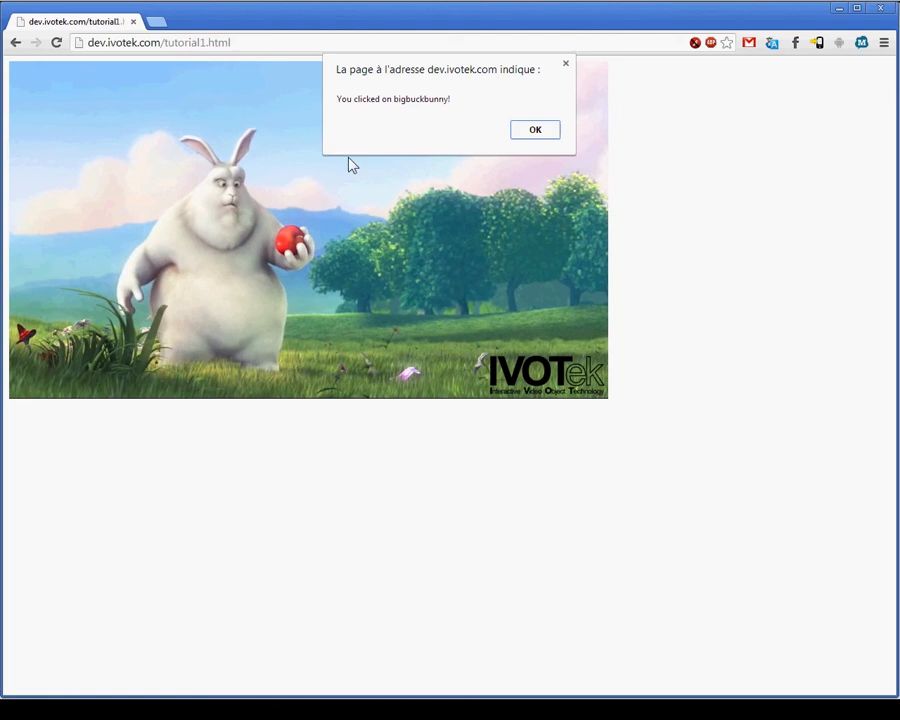
{"action": "left_click", "coordinate": [528, 129]}
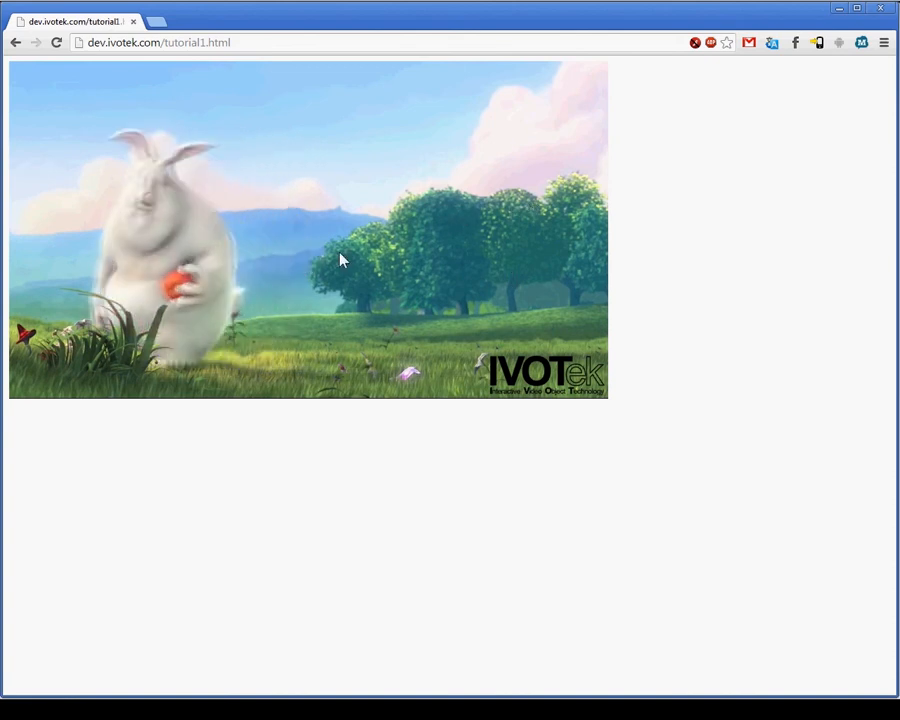
{"action": "left_click", "coordinate": [312, 234]}
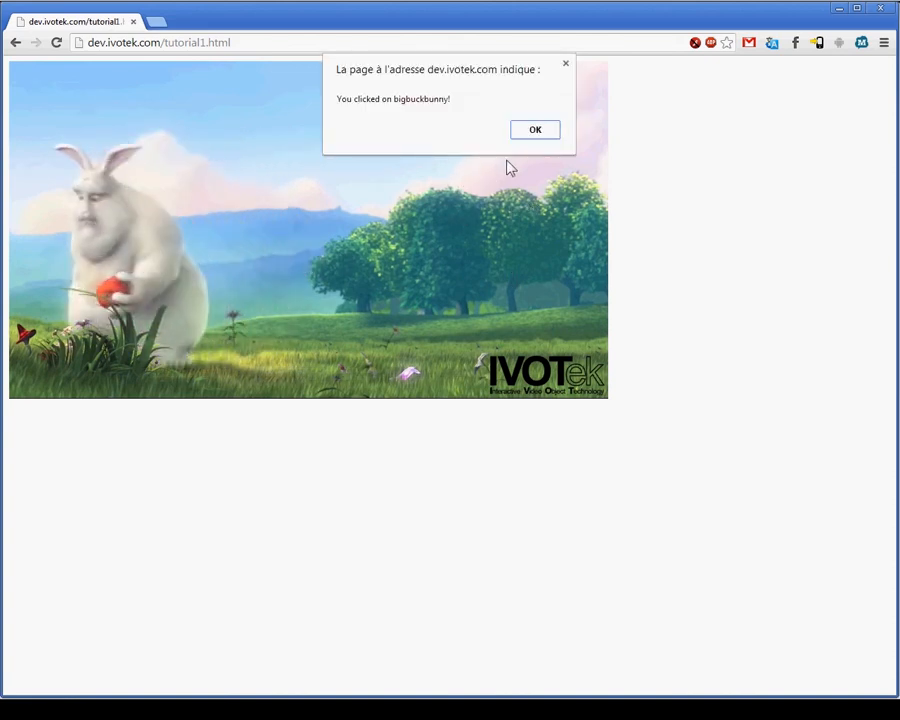
{"action": "left_click", "coordinate": [535, 130]}
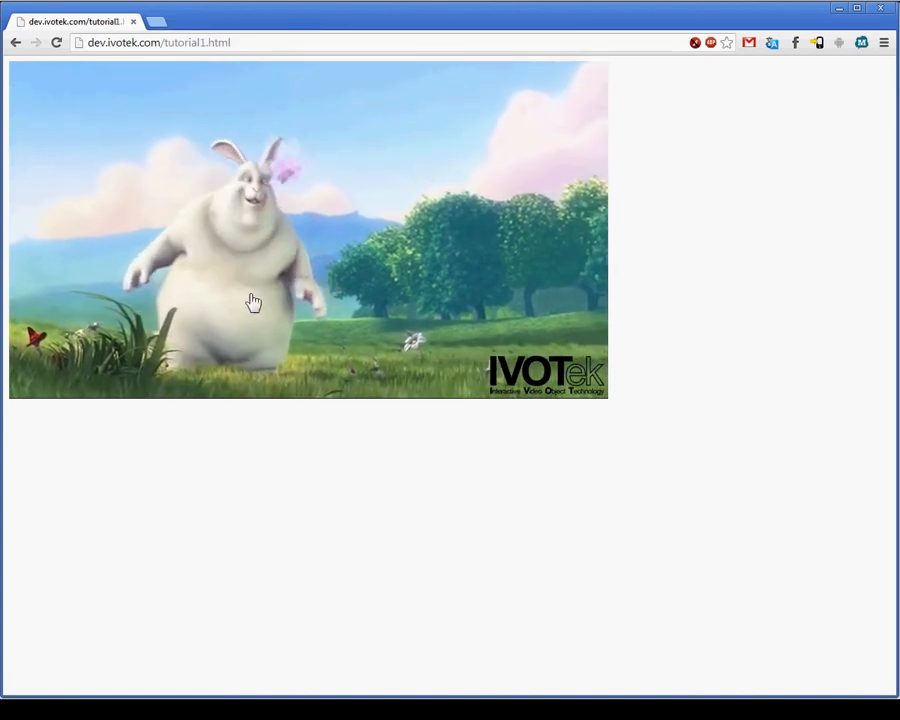
{"action": "left_click", "coordinate": [207, 299]}
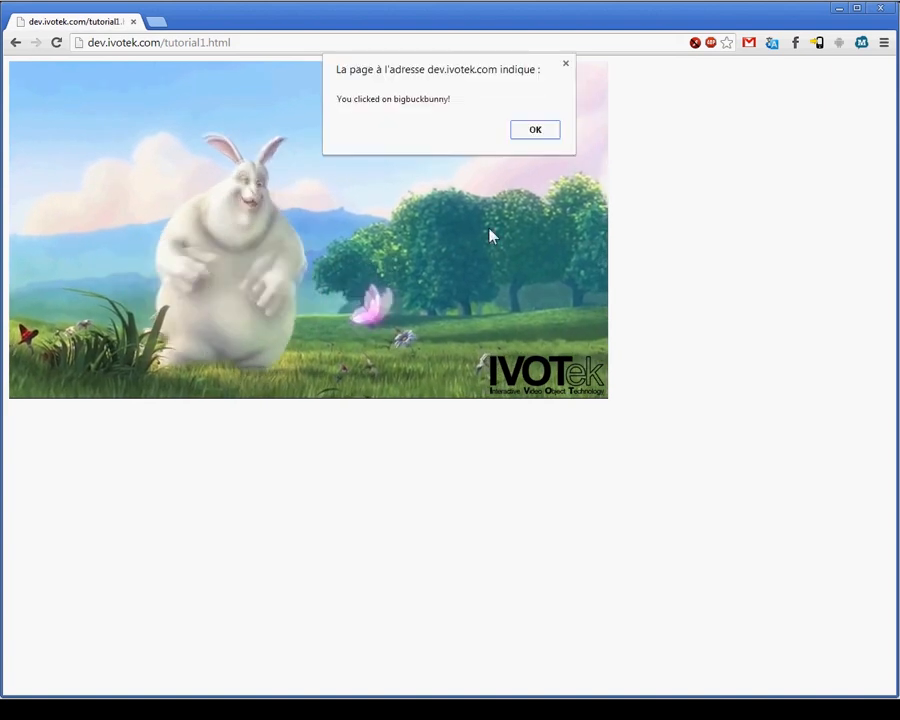
{"action": "left_click", "coordinate": [536, 131]}
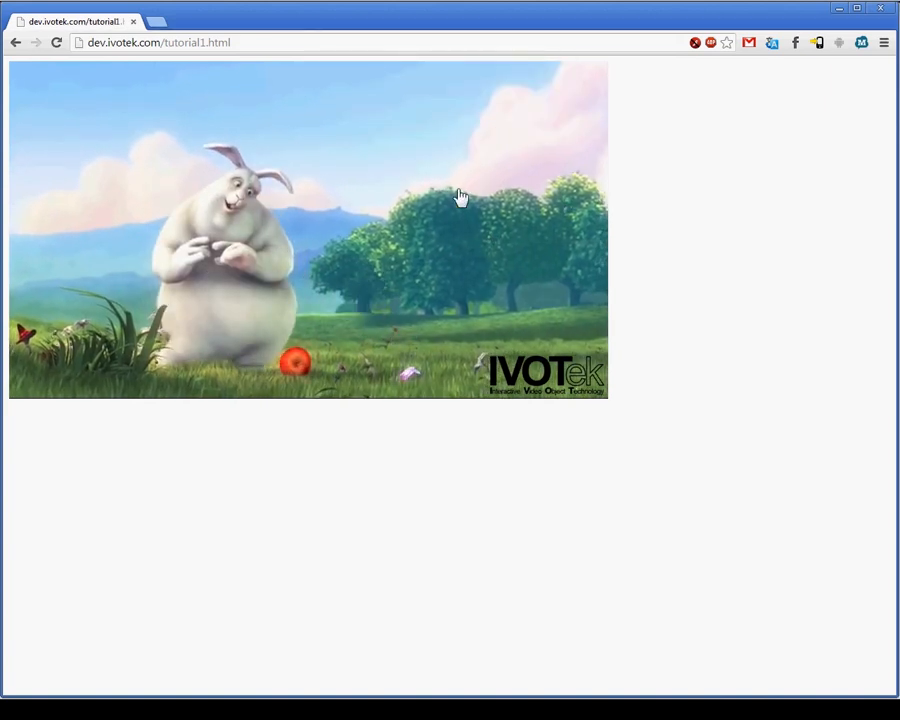